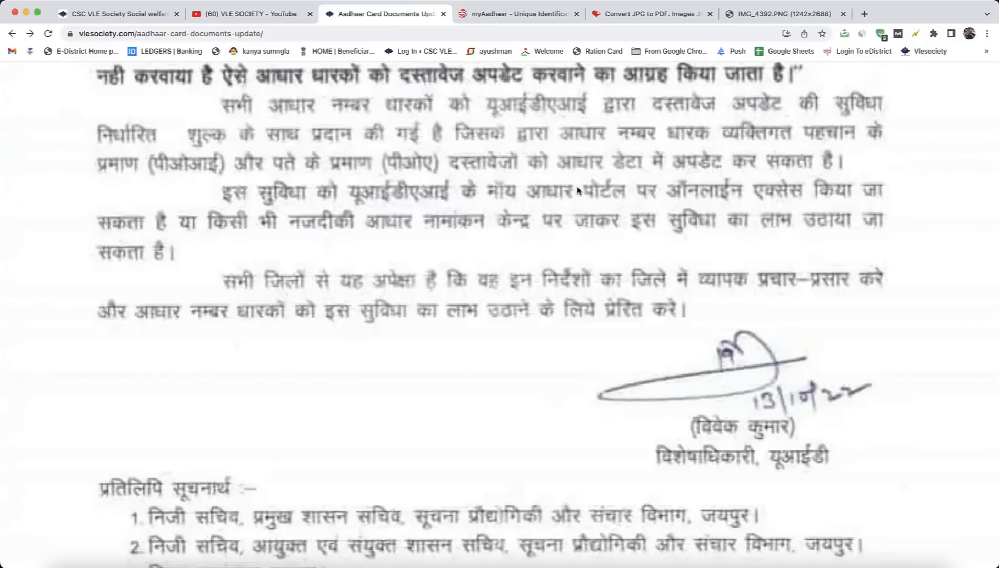
Step: Review the official notification and the infographic on the benefits of an updated Aadhaar in the article
{"action": "scroll", "coordinate": [545, 195], "scroll_direction": "up", "scroll_amount": 3}
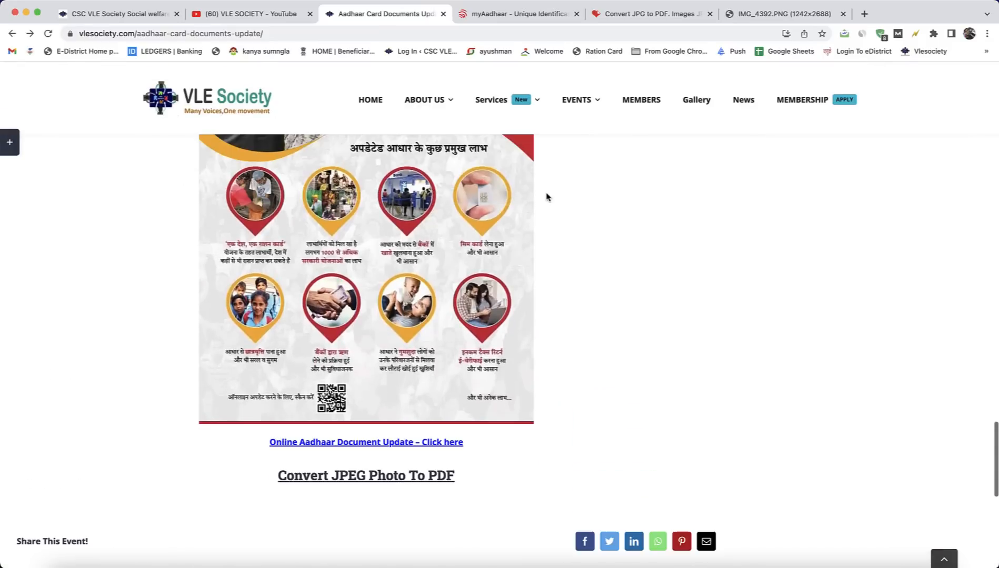
{"action": "scroll", "coordinate": [391, 230], "scroll_direction": "up", "scroll_amount": 5}
{"action": "scroll", "coordinate": [410, 243], "scroll_direction": "down", "scroll_amount": 5}
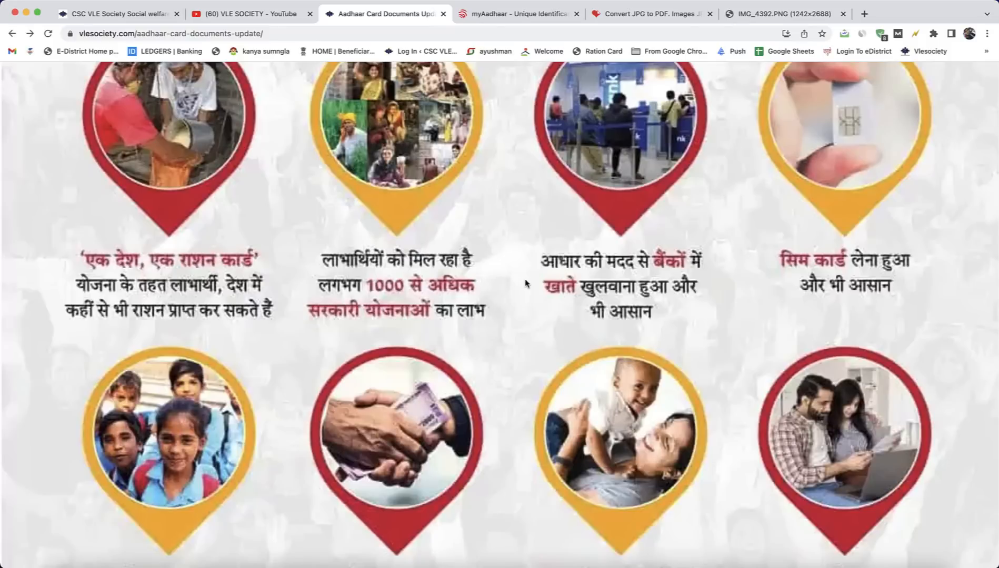
{"action": "scroll", "coordinate": [525, 283], "scroll_direction": "down", "scroll_amount": 1}
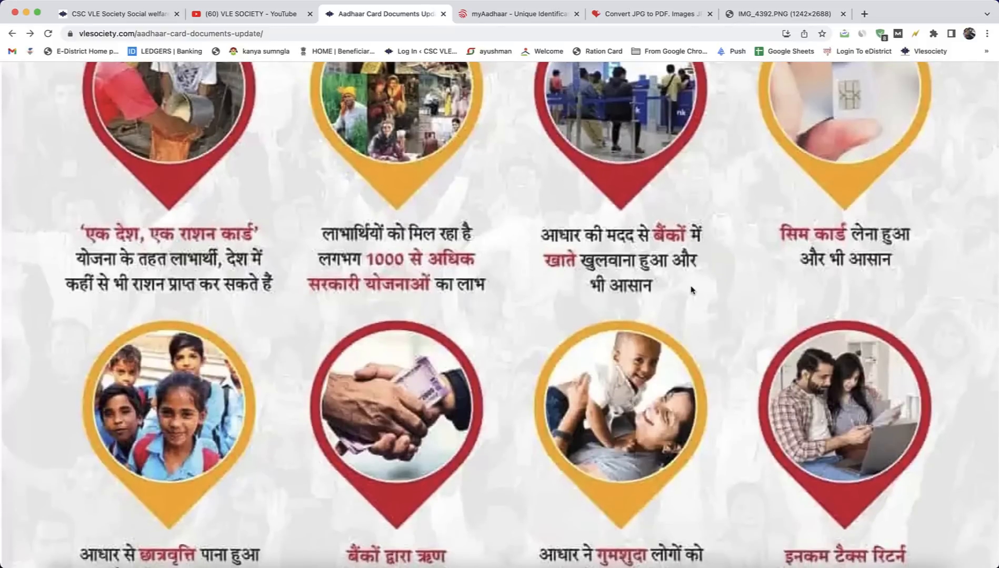
{"action": "scroll", "coordinate": [427, 281], "scroll_direction": "down", "scroll_amount": 5}
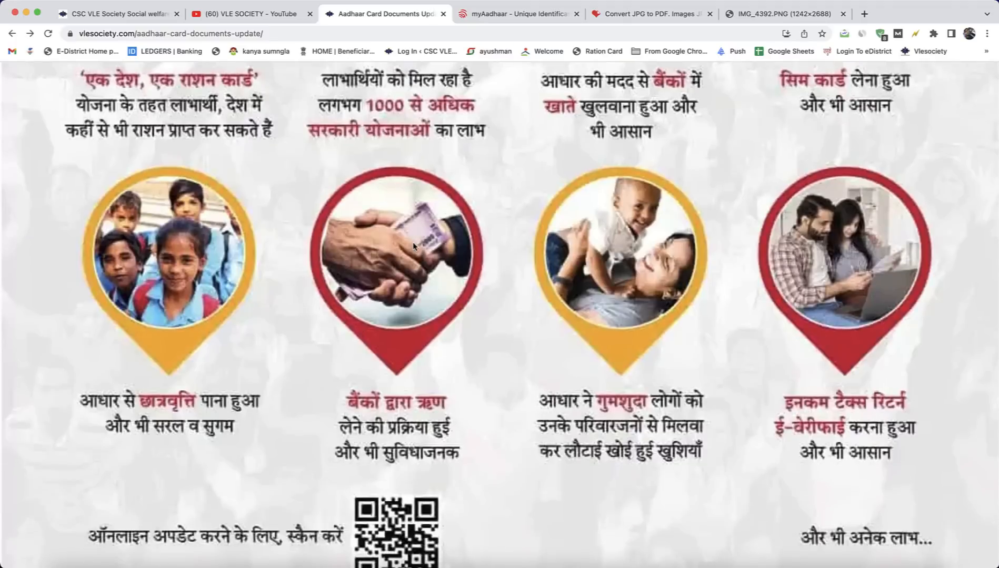
{"action": "scroll", "coordinate": [623, 386], "scroll_direction": "down", "scroll_amount": 1}
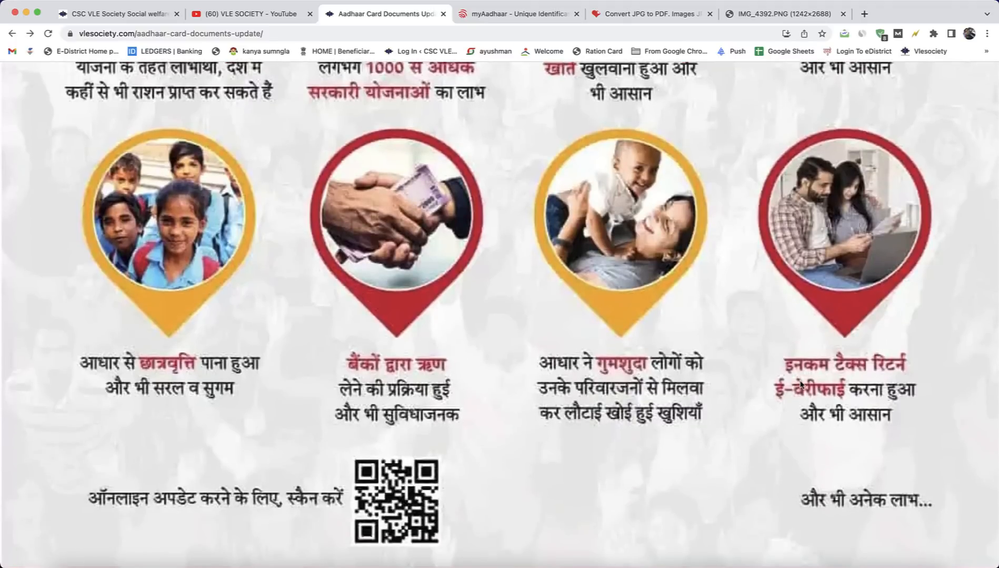
{"action": "scroll", "coordinate": [803, 381], "scroll_direction": "down", "scroll_amount": 5}
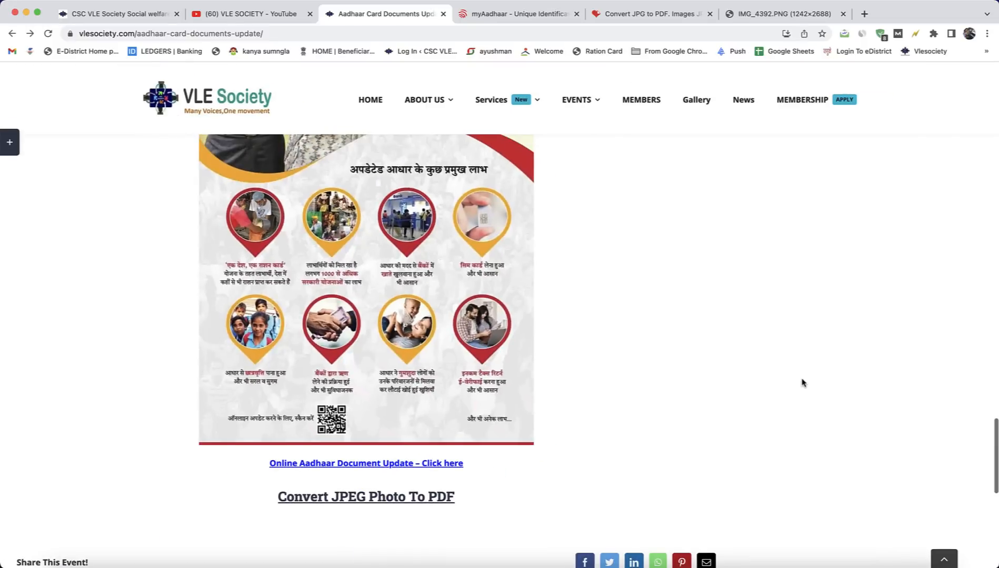
{"action": "scroll", "coordinate": [615, 333], "scroll_direction": "up", "scroll_amount": 3}
{"action": "scroll", "coordinate": [617, 334], "scroll_direction": "up", "scroll_amount": 15}
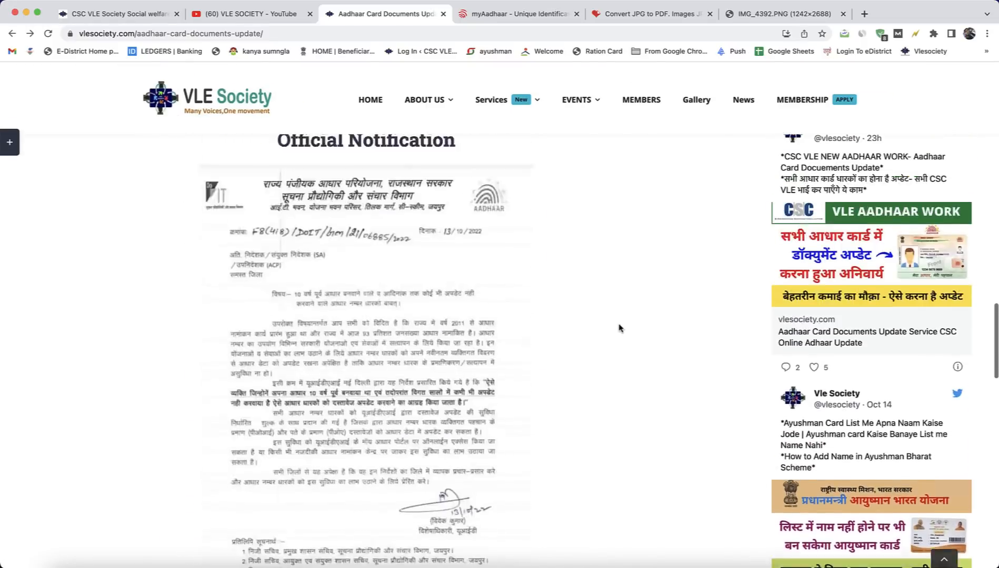
{"action": "scroll", "coordinate": [619, 327], "scroll_direction": "up", "scroll_amount": 15}
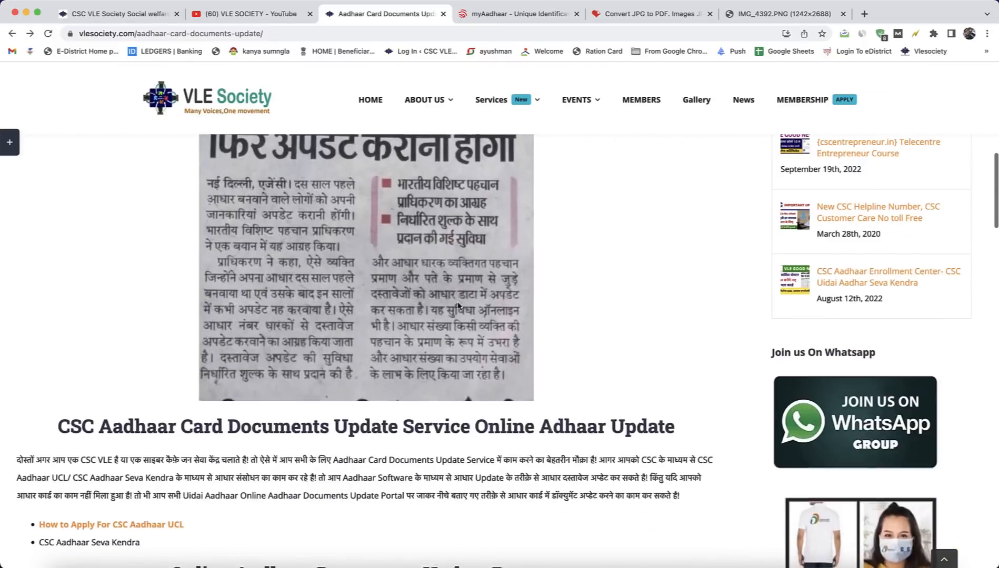
Step: In a new browser tab, search Google for "aadhaar card document update vle society" and open the VLE Society Aadhaar Card Documents Update article
{"action": "left_click", "coordinate": [865, 14]}
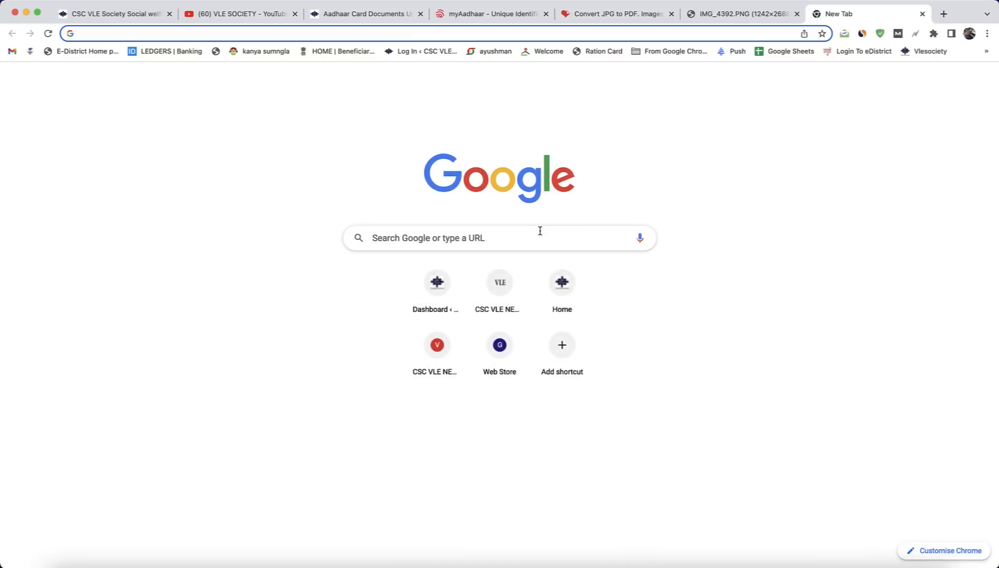
{"action": "left_click", "coordinate": [540, 230]}
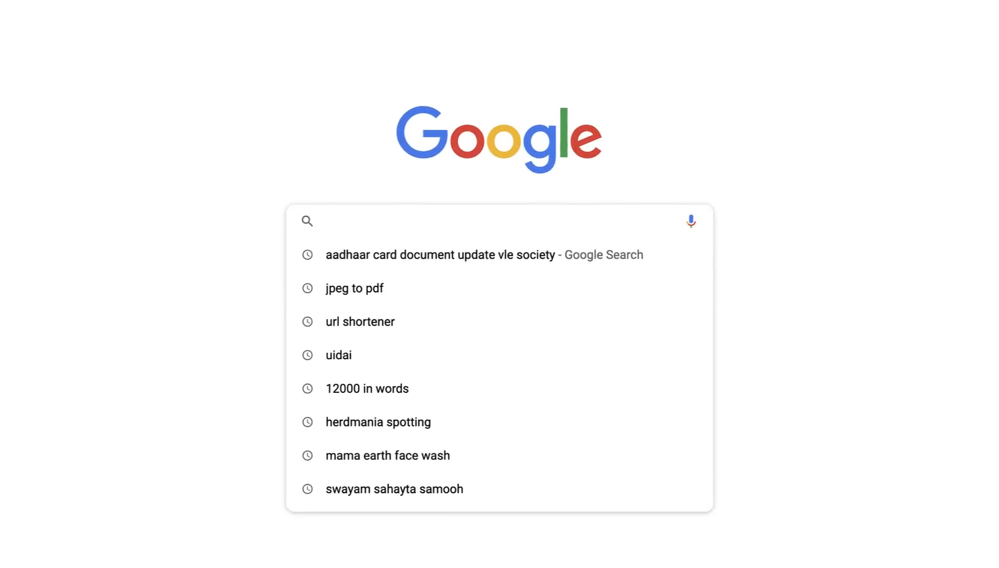
{"action": "type", "text": "aadhaar card "}
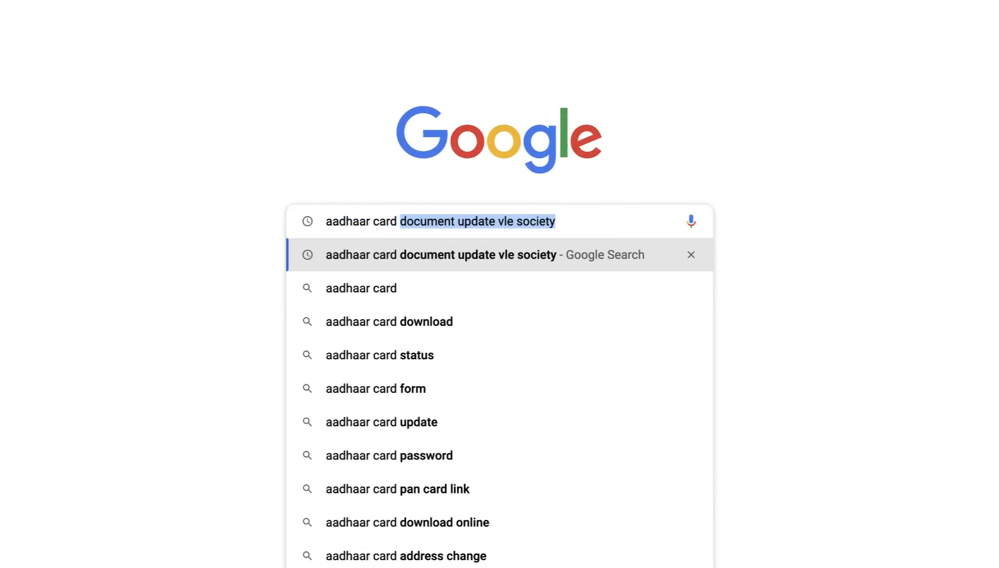
{"action": "type", "text": "document update vle "}
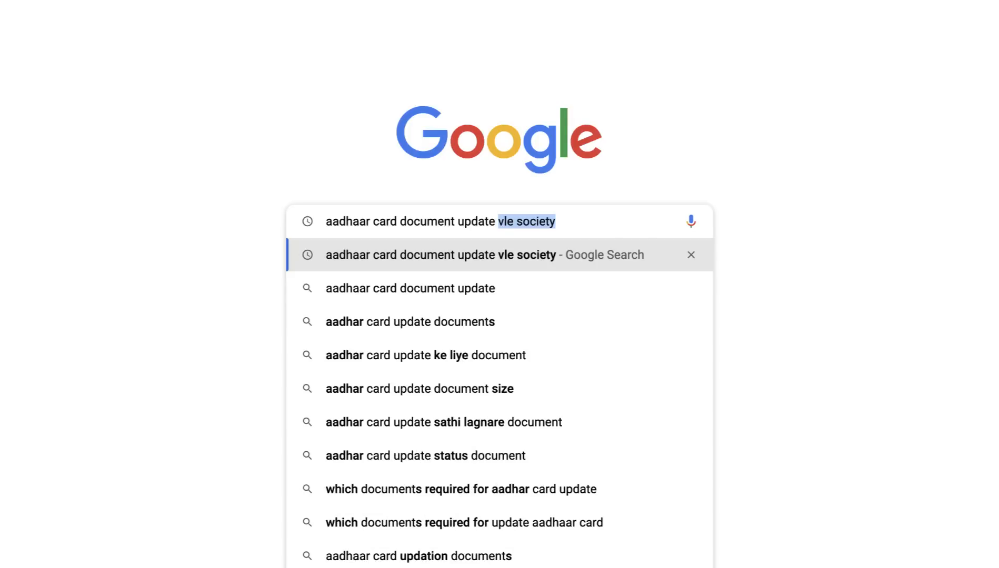
{"action": "type", "text": "society"}
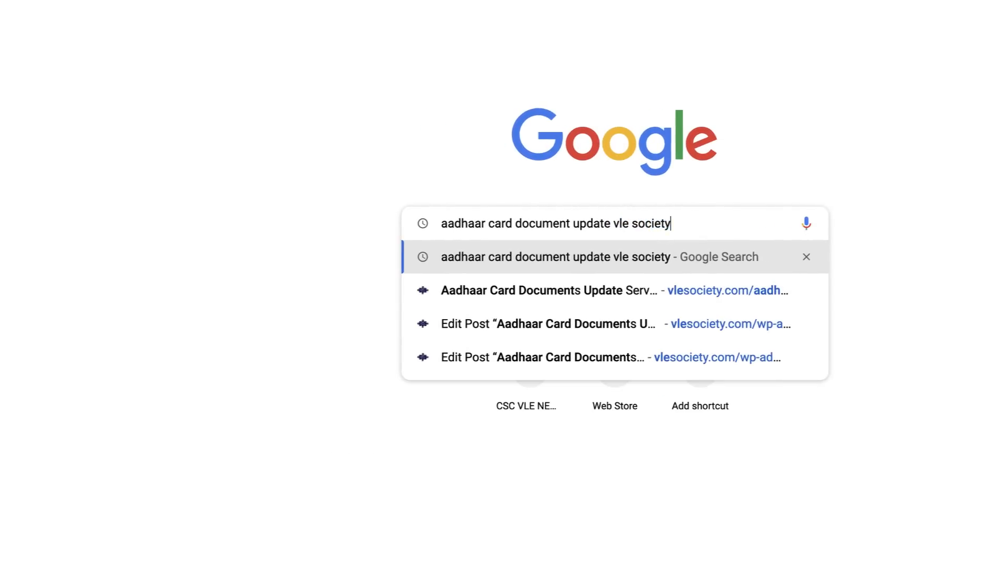
{"action": "key", "text": "Return"}
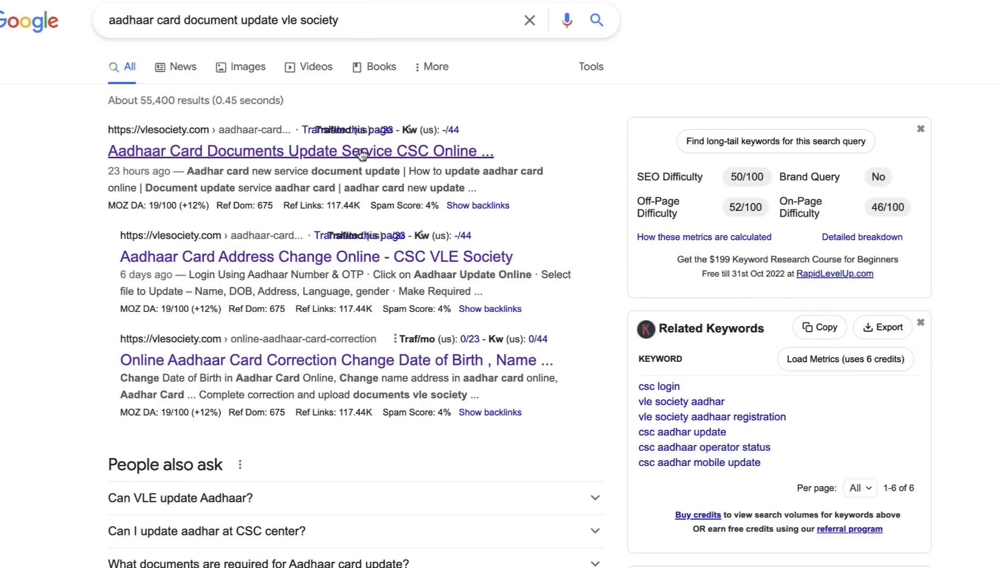
{"action": "left_click", "coordinate": [362, 155]}
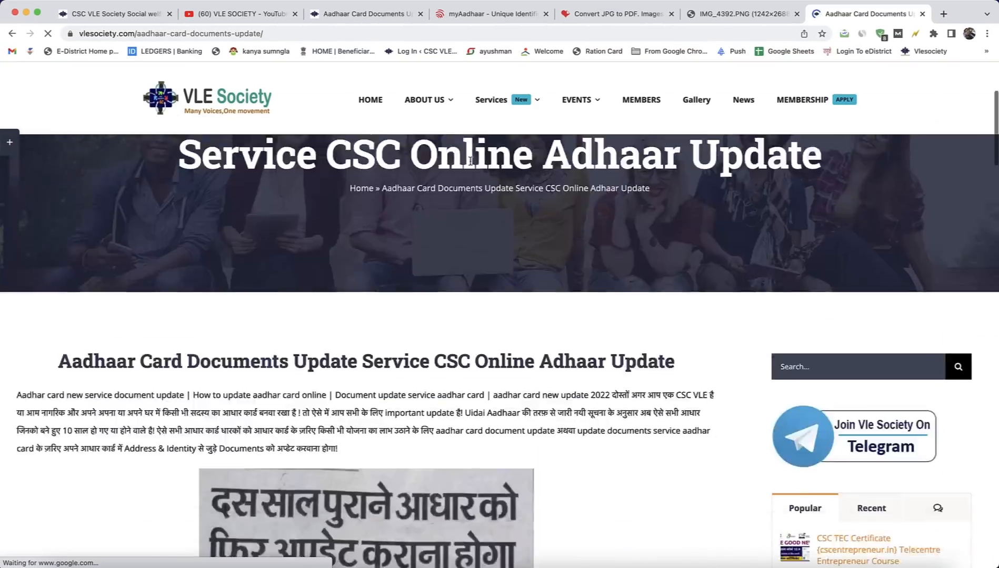
Step: Look through the article's online update process and follow its Online Aadhaar Document Update link to the myAadhaar portal
{"action": "scroll", "coordinate": [470, 161], "scroll_direction": "down", "scroll_amount": 15}
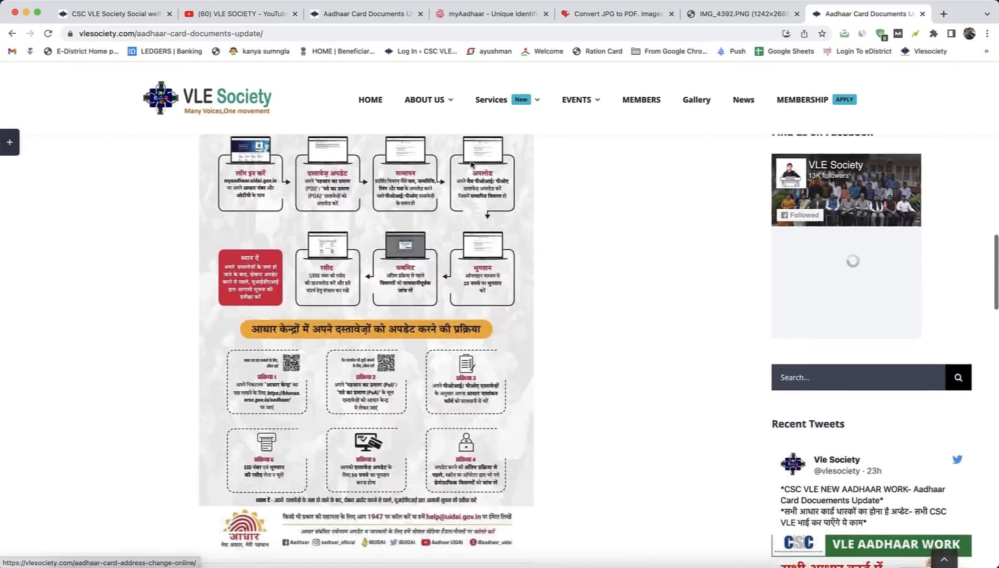
{"action": "scroll", "coordinate": [471, 165], "scroll_direction": "up", "scroll_amount": 8}
{"action": "scroll", "coordinate": [422, 241], "scroll_direction": "up", "scroll_amount": 5}
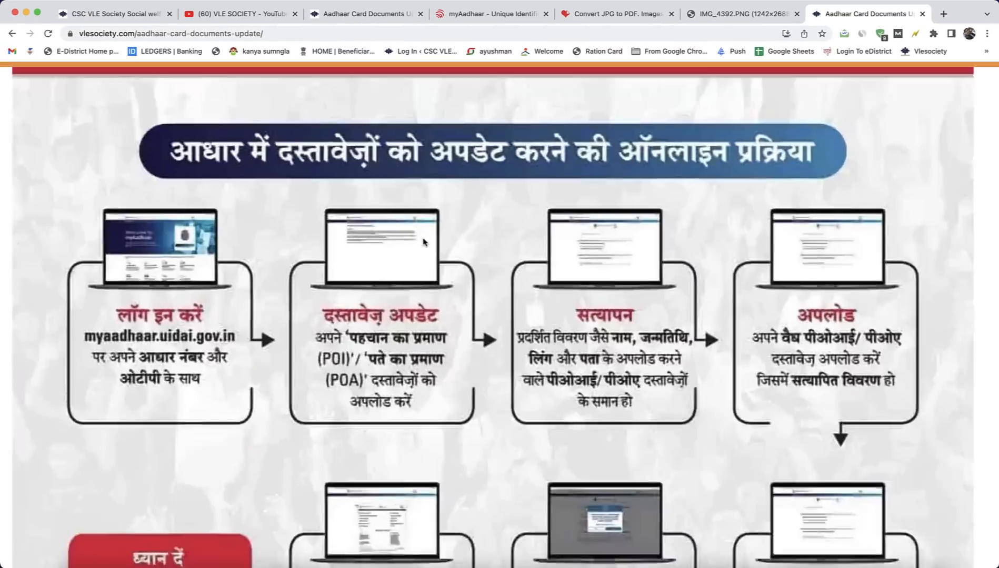
{"action": "scroll", "coordinate": [540, 258], "scroll_direction": "down", "scroll_amount": 3}
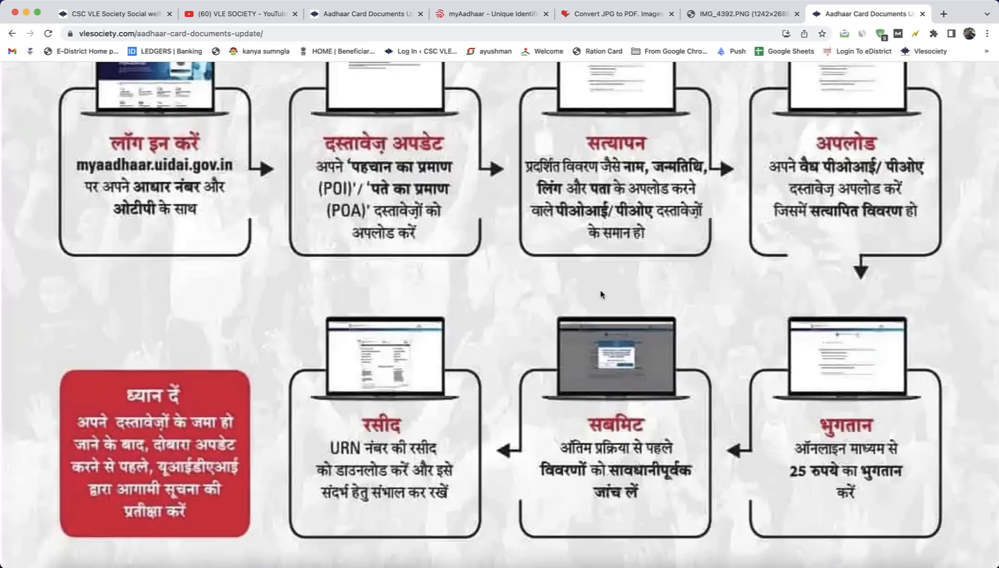
{"action": "scroll", "coordinate": [603, 294], "scroll_direction": "down", "scroll_amount": 10}
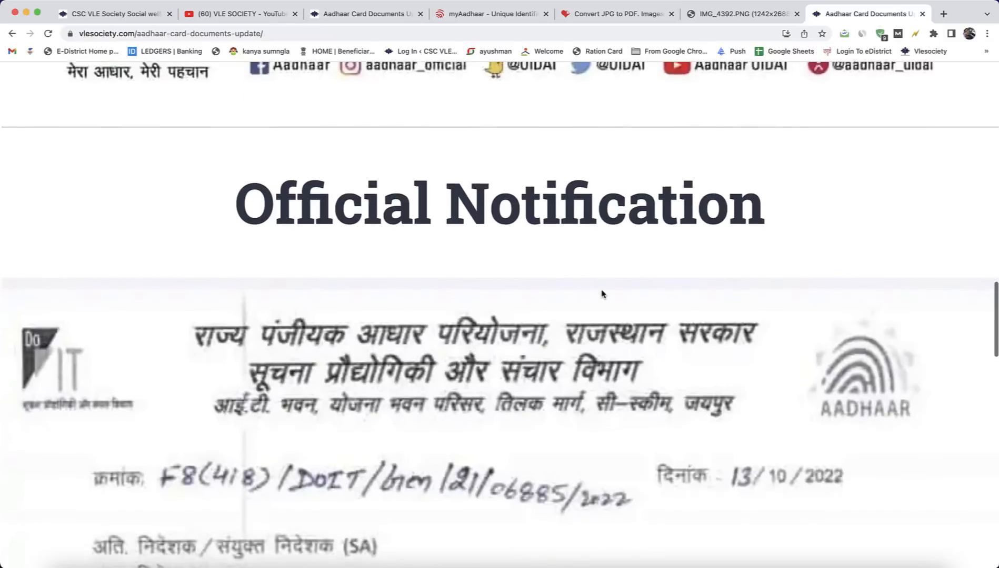
{"action": "scroll", "coordinate": [603, 295], "scroll_direction": "down", "scroll_amount": 5}
{"action": "scroll", "coordinate": [602, 292], "scroll_direction": "down", "scroll_amount": 15}
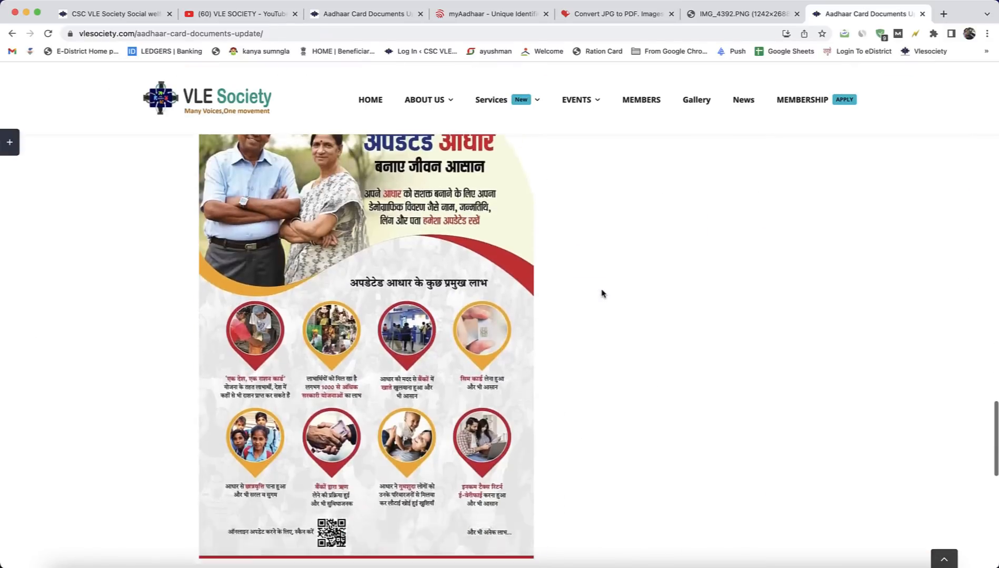
{"action": "scroll", "coordinate": [602, 295], "scroll_direction": "up", "scroll_amount": 3}
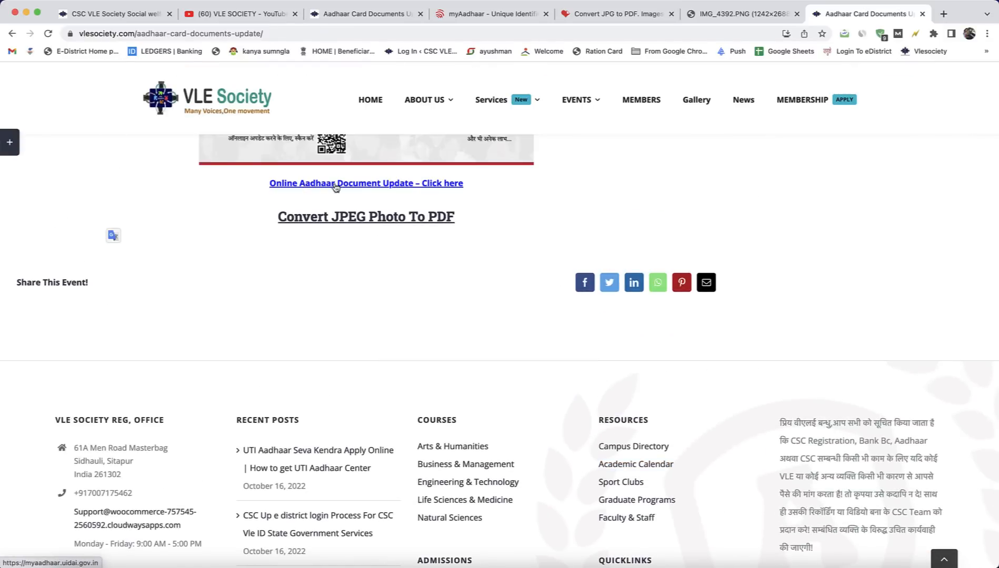
{"action": "left_click", "coordinate": [384, 184]}
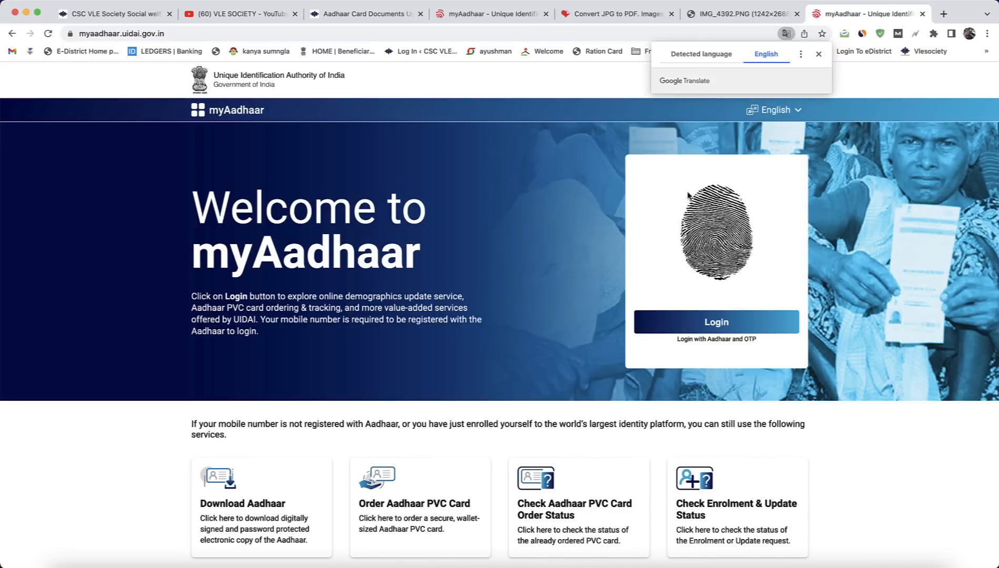
Step: Log in to myAadhaar by entering the Aadhaar number and captcha, requesting an OTP and entering the received OTP
{"action": "left_click", "coordinate": [732, 325]}
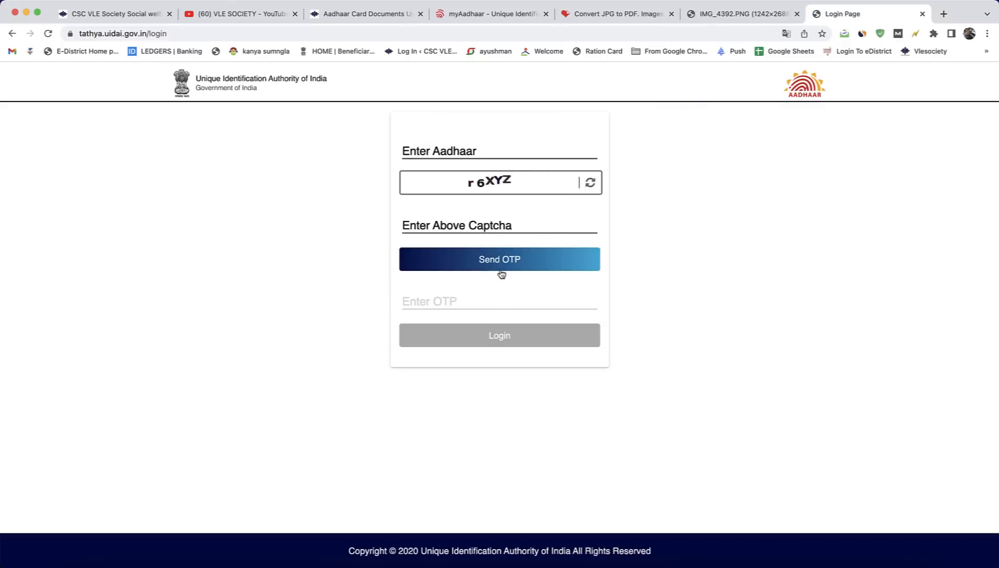
{"action": "left_click", "coordinate": [482, 271]}
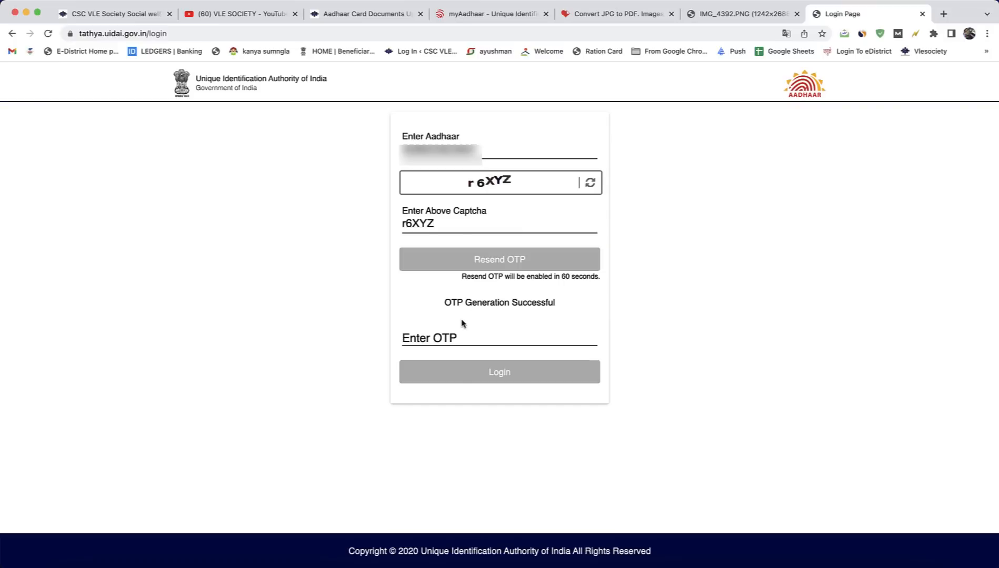
{"action": "left_click", "coordinate": [468, 336]}
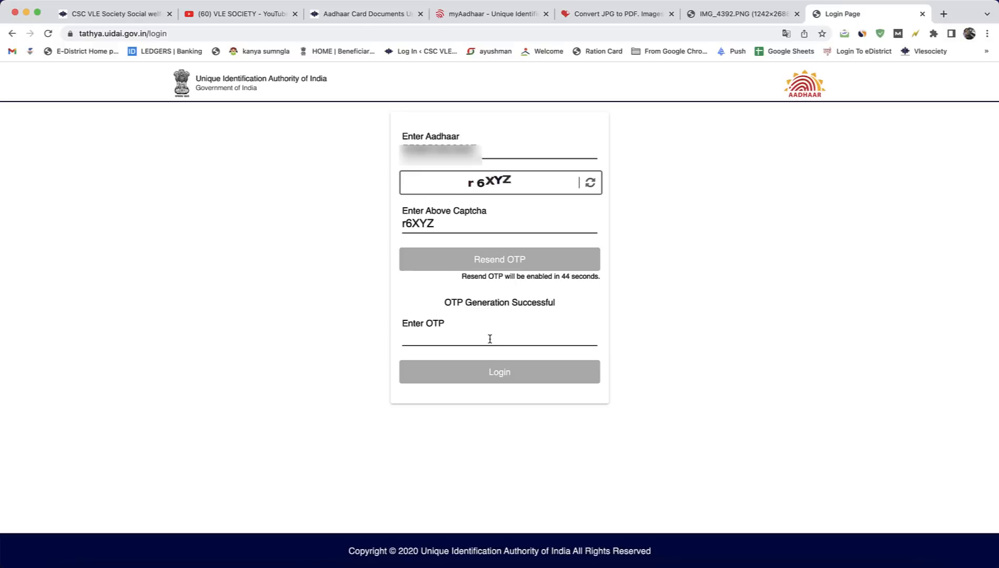
{"action": "type", "text": "46"}
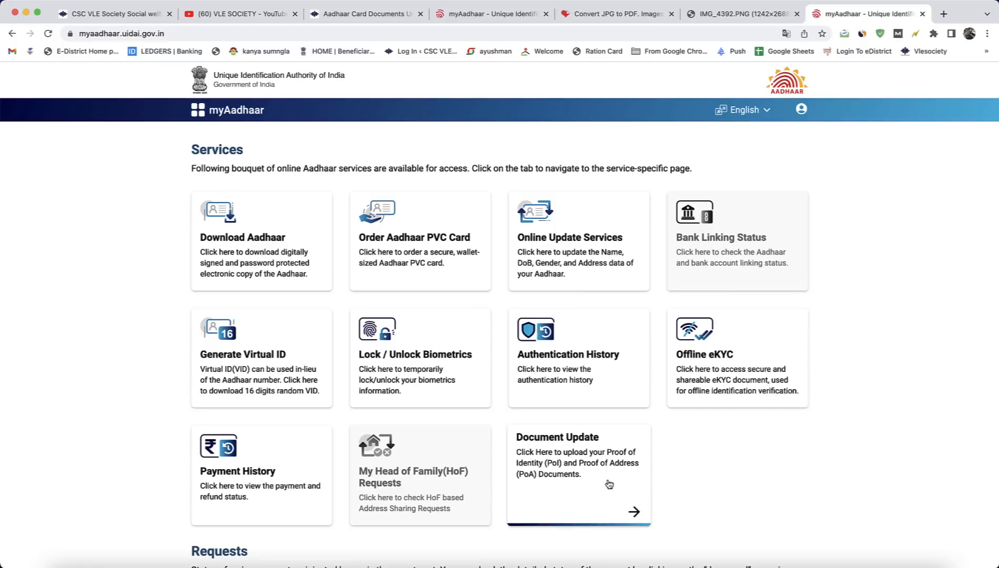
Step: Open the Document Update service, review its objective, conditions and fee notes, and continue to the How it Works page
{"action": "left_click", "coordinate": [598, 470]}
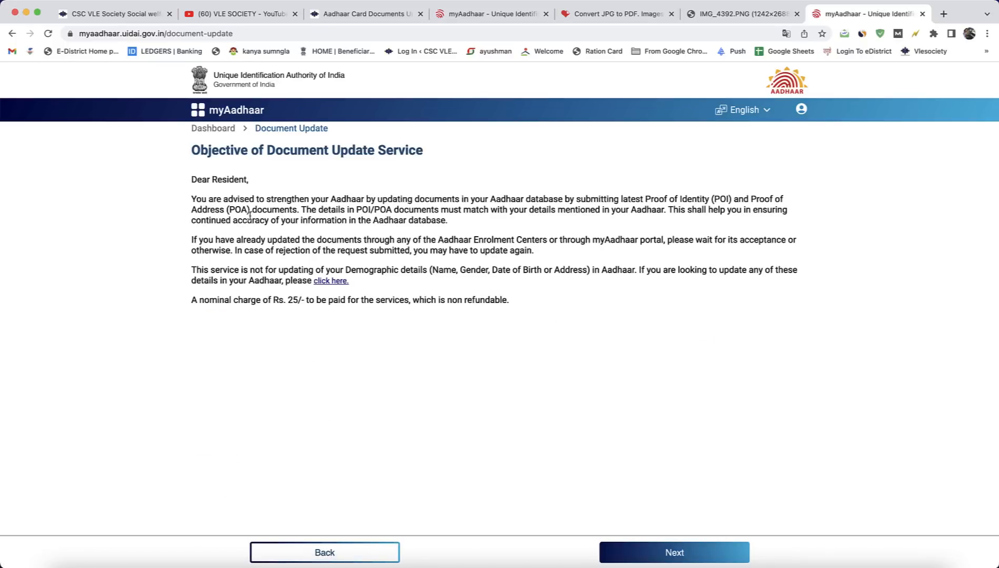
{"action": "left_click_drag", "start_coordinate": [223, 199], "coordinate": [432, 199]}
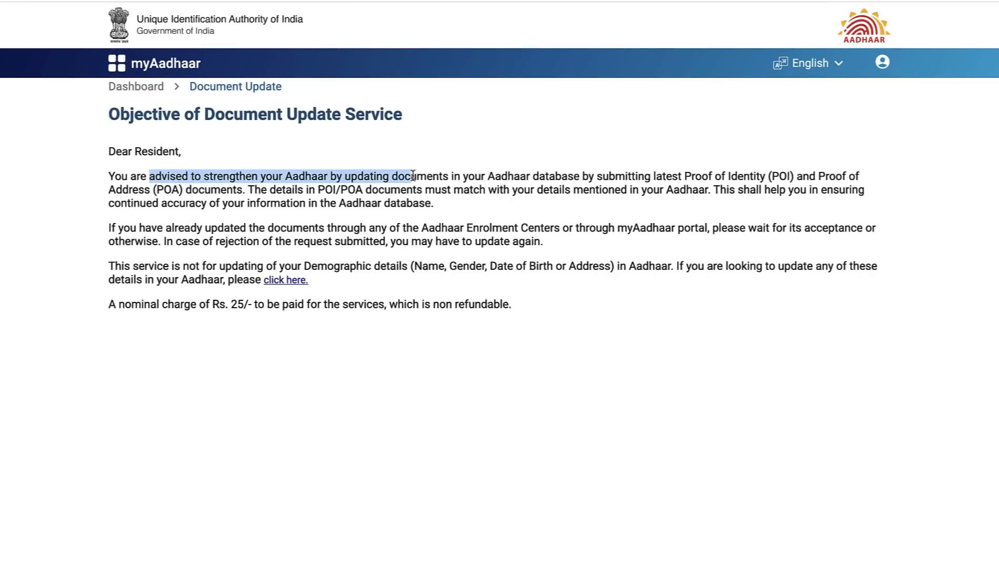
{"action": "left_click", "coordinate": [576, 181]}
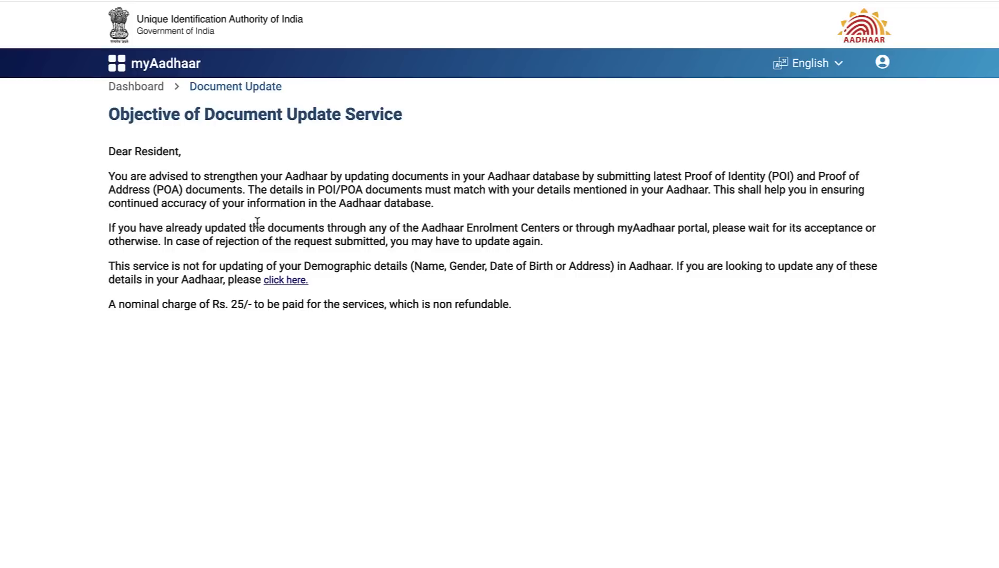
{"action": "left_click_drag", "start_coordinate": [259, 227], "coordinate": [561, 228]}
{"action": "left_click", "coordinate": [577, 233]}
{"action": "left_click_drag", "start_coordinate": [141, 305], "coordinate": [348, 306]}
{"action": "left_click", "coordinate": [437, 304]}
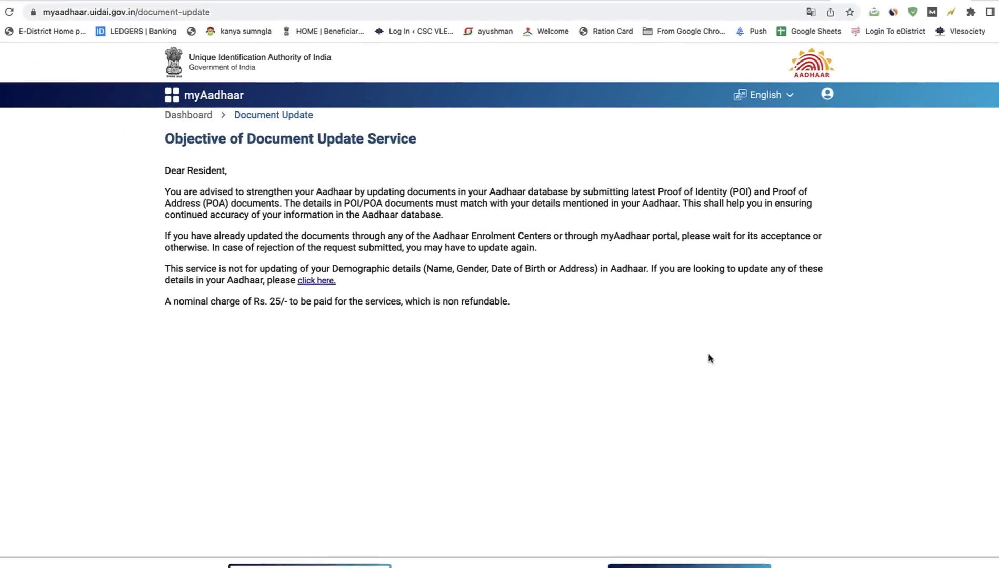
{"action": "left_click", "coordinate": [717, 567]}
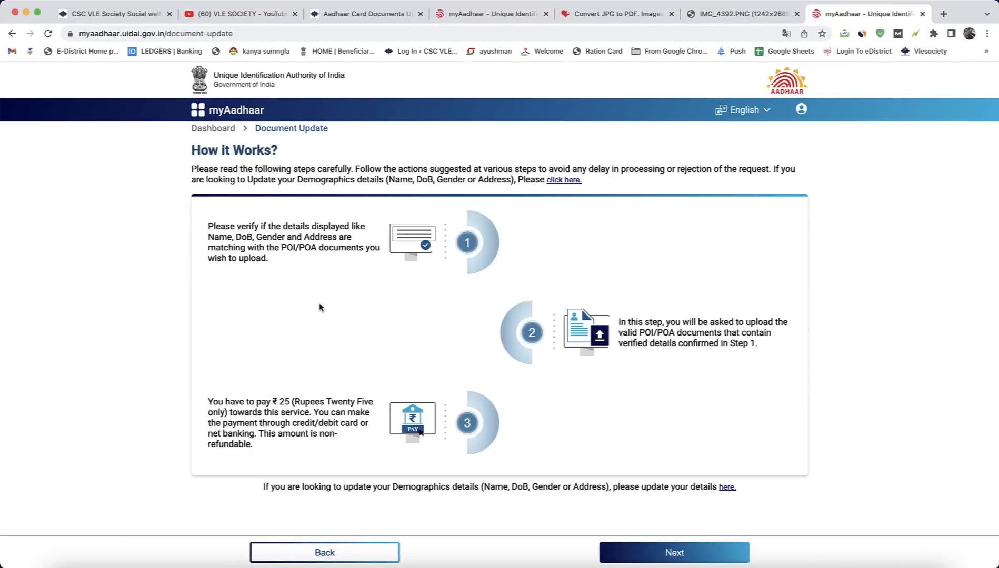
Step: Review the steps explained under How it Works and proceed to the demographic details verification
{"action": "left_click_drag", "start_coordinate": [250, 229], "coordinate": [457, 256]}
{"action": "left_click", "coordinate": [610, 260]}
{"action": "scroll", "coordinate": [432, 334], "scroll_direction": "down", "scroll_amount": 1}
{"action": "left_click", "coordinate": [648, 554]}
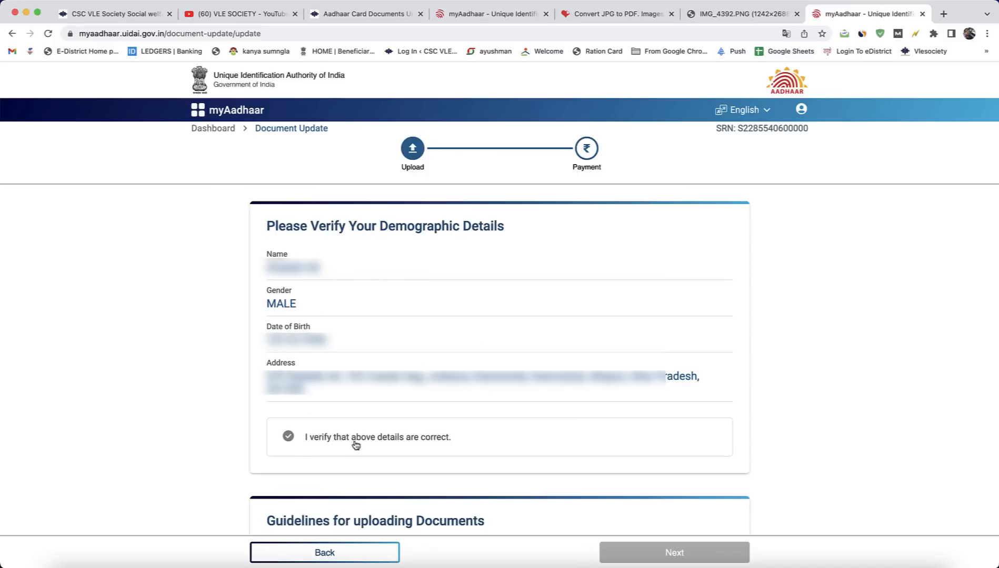
Step: Confirm that the demographic details are correct and review the document upload guidelines and the Proof of Identity section
{"action": "left_click", "coordinate": [434, 446]}
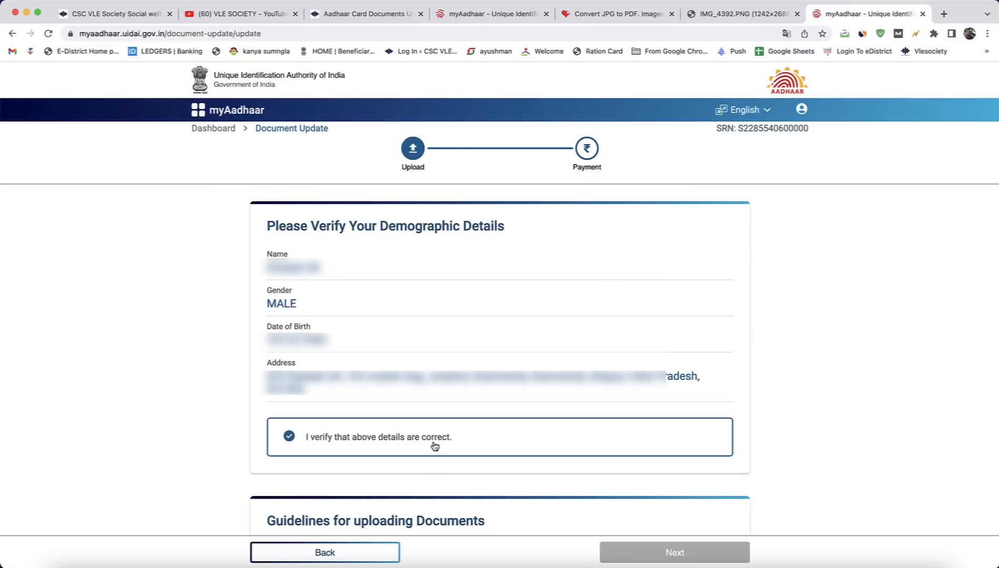
{"action": "scroll", "coordinate": [434, 447], "scroll_direction": "down", "scroll_amount": 5}
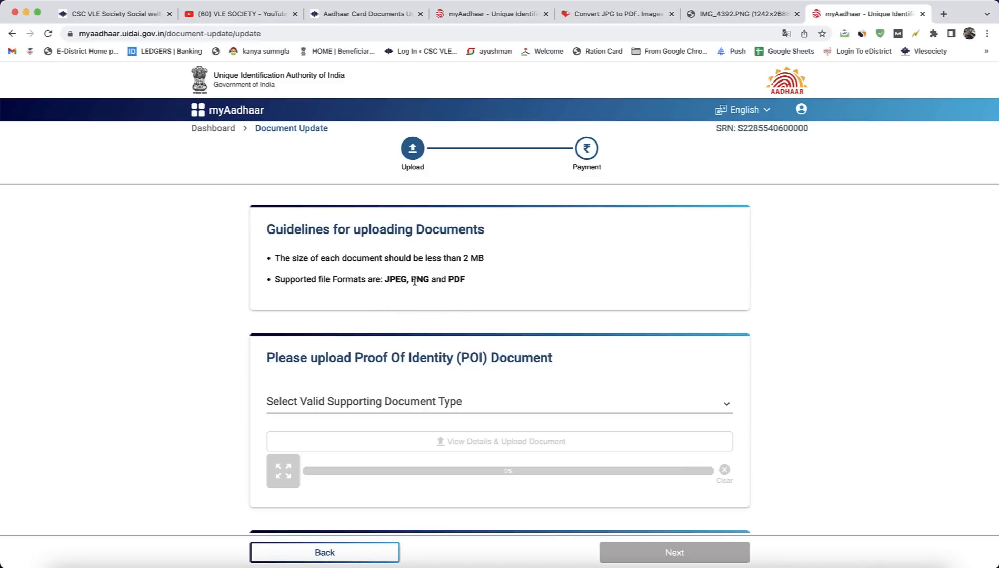
{"action": "scroll", "coordinate": [478, 289], "scroll_direction": "down", "scroll_amount": 2}
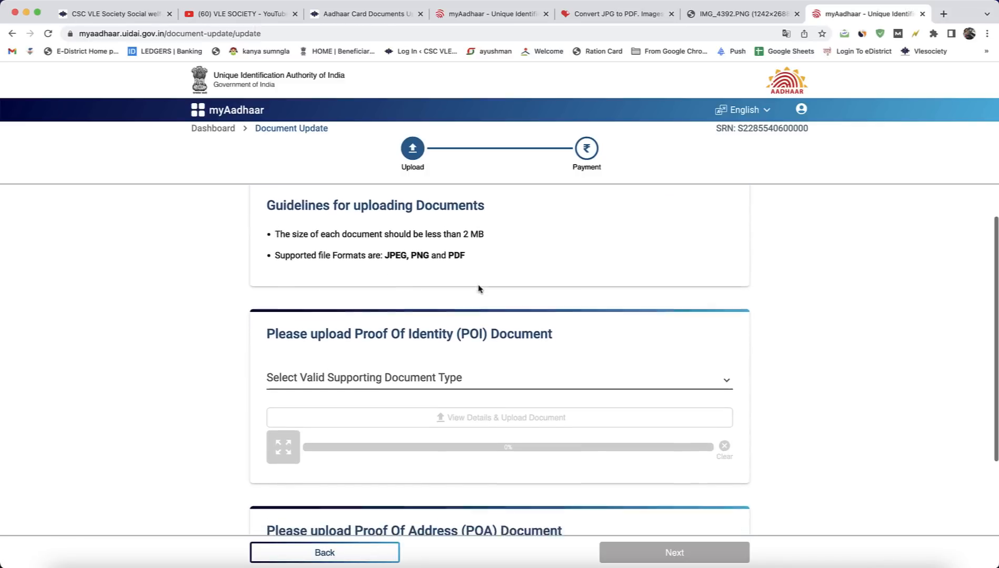
{"action": "scroll", "coordinate": [479, 288], "scroll_direction": "down", "scroll_amount": 1}
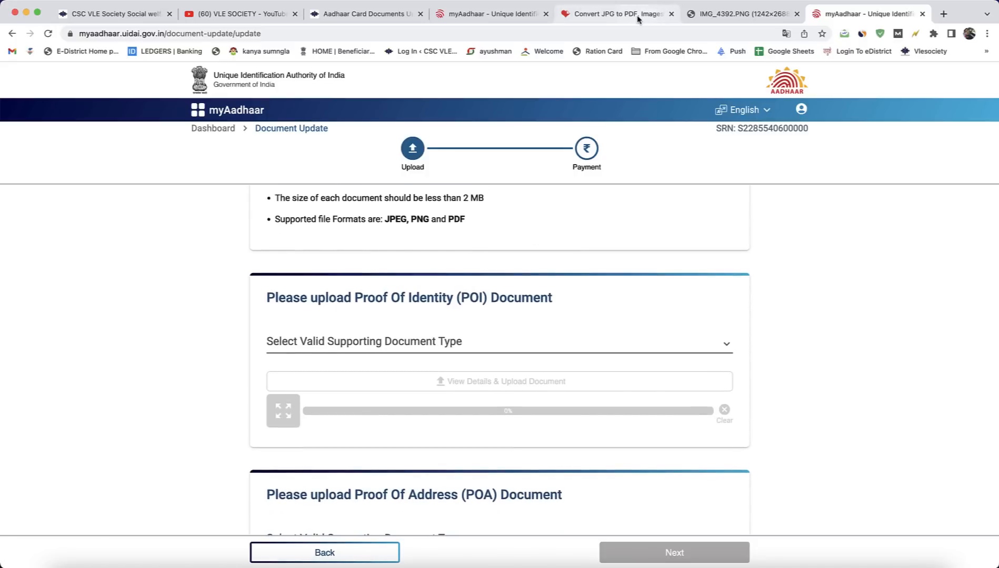
Step: Look at iLovePDF's JPG to PDF converter and its link in the VLE Society Aadhaar article, and return to the myAadhaar upload page
{"action": "left_click", "coordinate": [615, 14]}
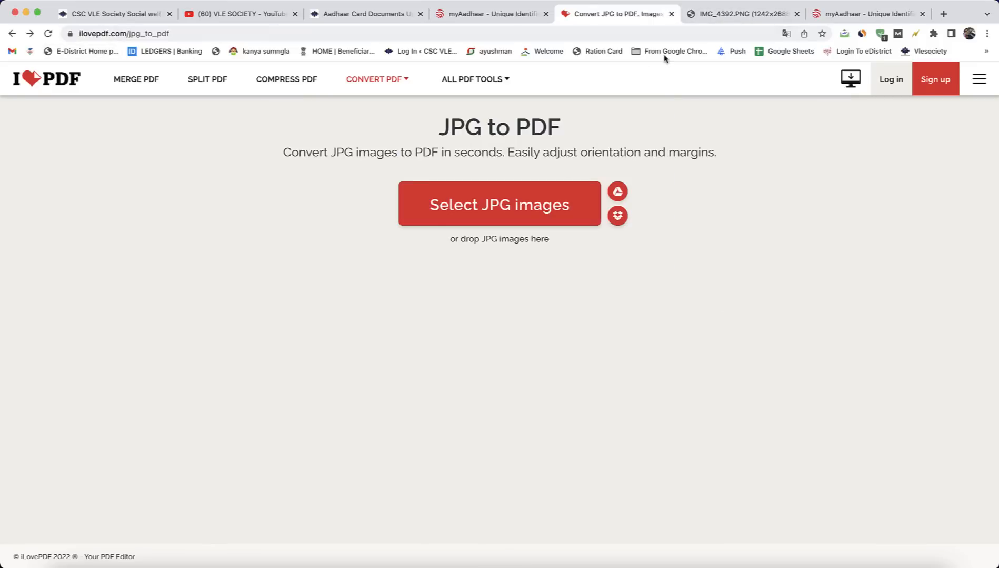
{"action": "left_click", "coordinate": [377, 20]}
{"action": "scroll", "coordinate": [444, 318], "scroll_direction": "down", "scroll_amount": 10}
{"action": "scroll", "coordinate": [444, 318], "scroll_direction": "down", "scroll_amount": 10}
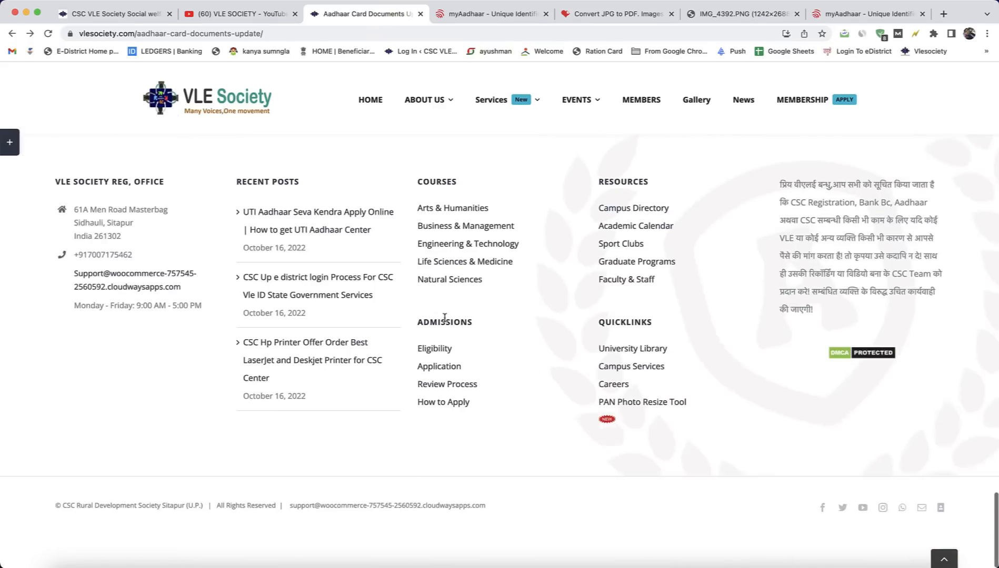
{"action": "scroll", "coordinate": [446, 323], "scroll_direction": "up", "scroll_amount": 6}
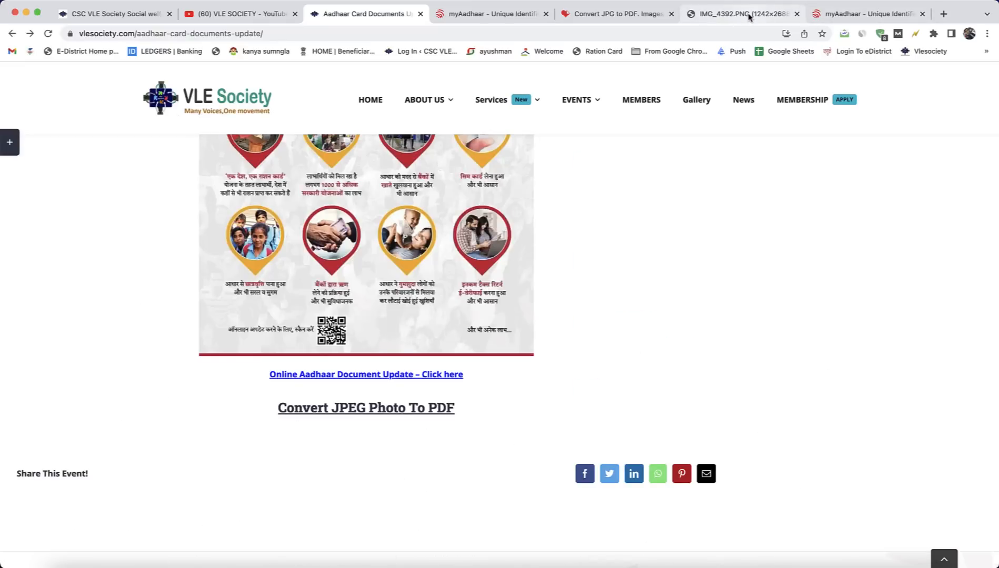
{"action": "left_click", "coordinate": [856, 16]}
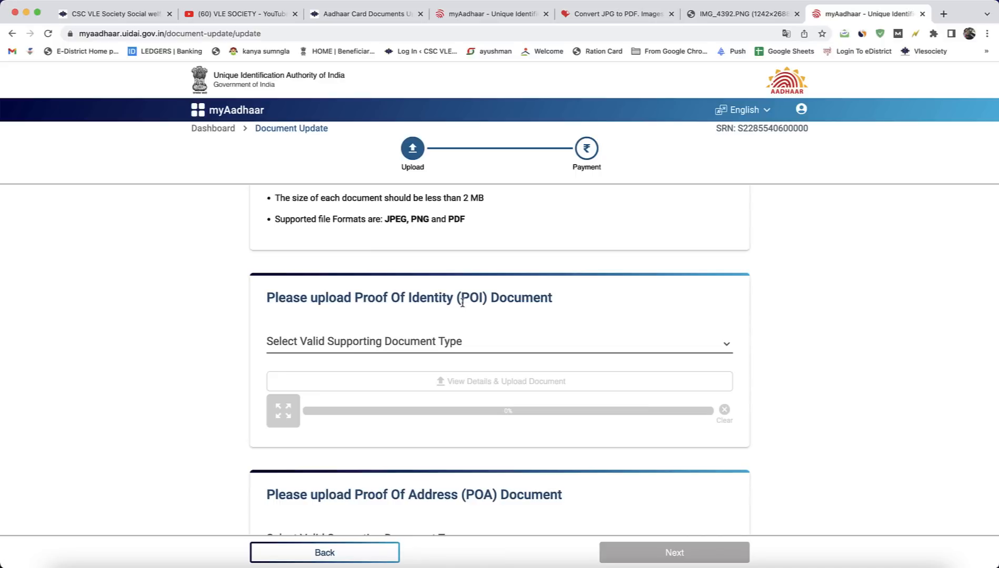
Step: Choose PAN Card / e-PAN as the Proof of Identity document type and accept its document advisory
{"action": "left_click", "coordinate": [471, 352]}
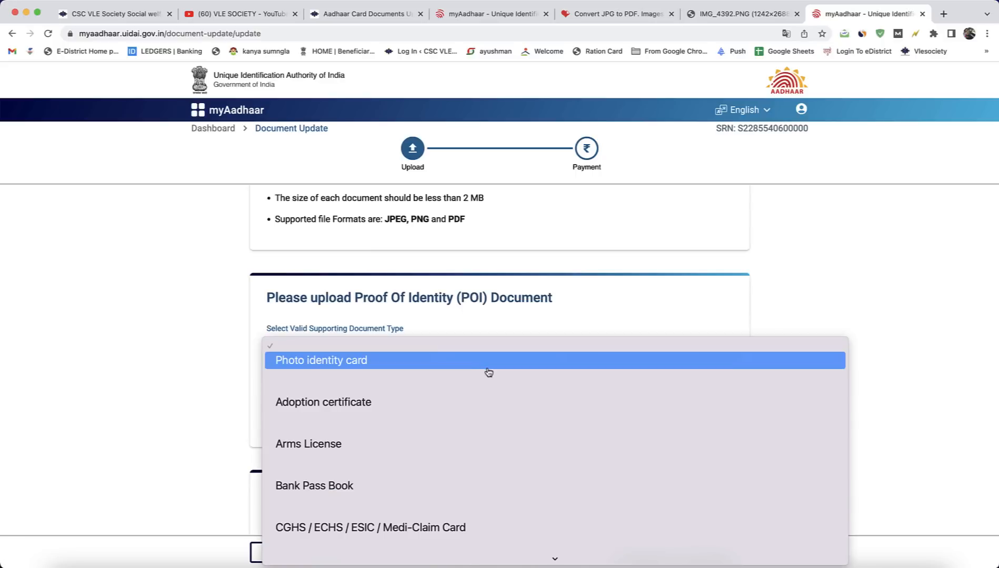
{"action": "scroll", "coordinate": [489, 373], "scroll_direction": "down", "scroll_amount": 9}
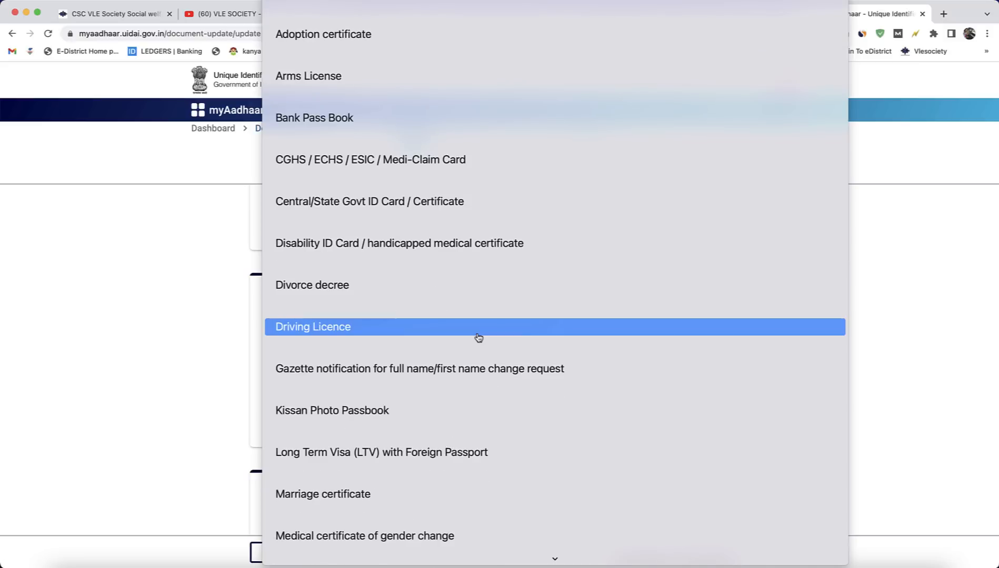
{"action": "scroll", "coordinate": [478, 339], "scroll_direction": "down", "scroll_amount": 4}
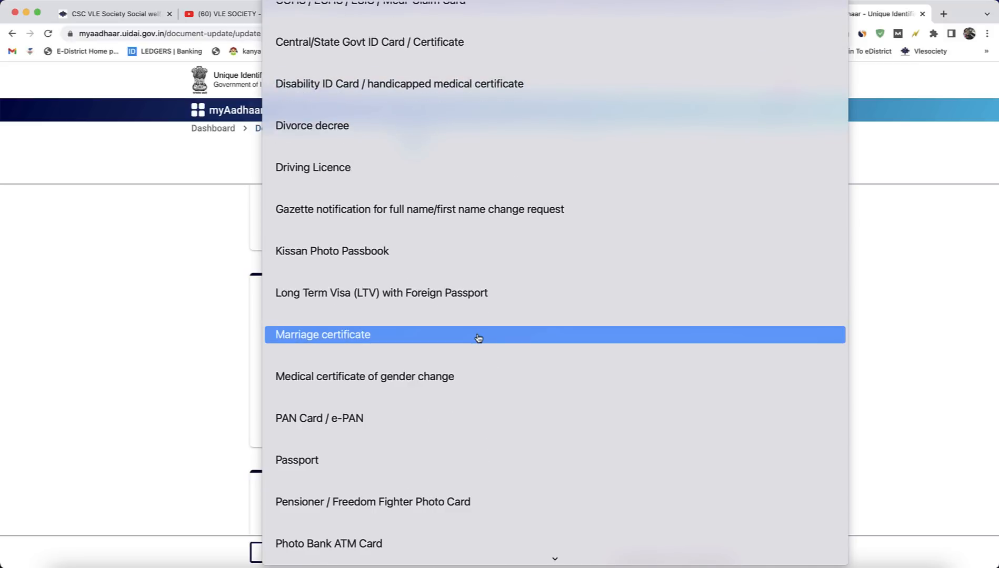
{"action": "scroll", "coordinate": [479, 337], "scroll_direction": "down", "scroll_amount": 9}
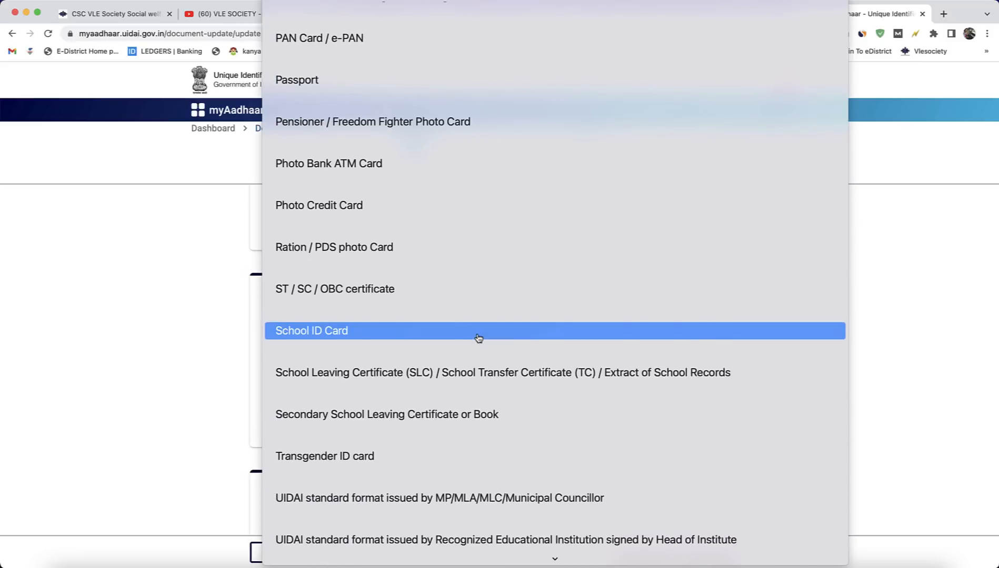
{"action": "scroll", "coordinate": [478, 338], "scroll_direction": "down", "scroll_amount": 5}
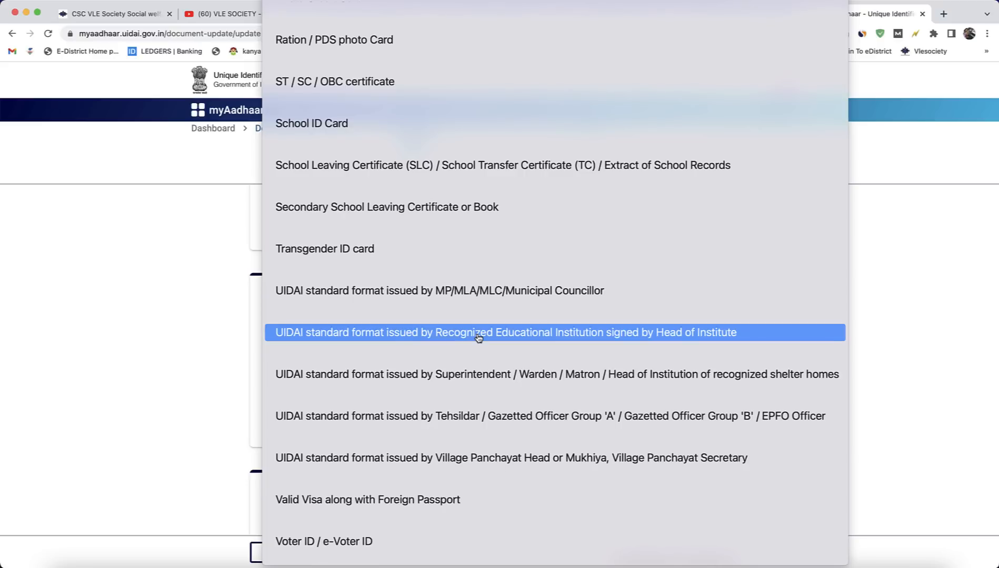
{"action": "scroll", "coordinate": [478, 338], "scroll_direction": "up", "scroll_amount": 14}
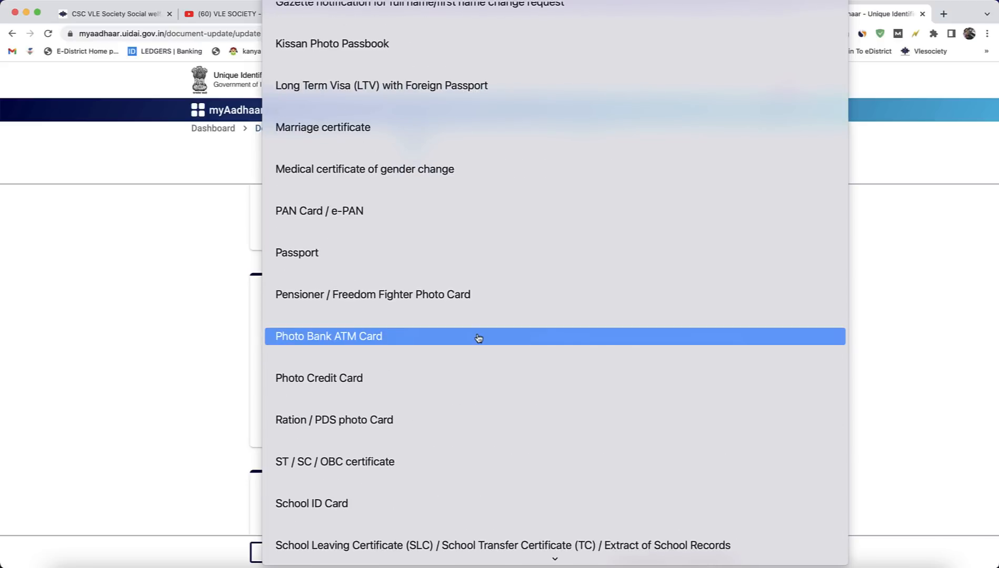
{"action": "scroll", "coordinate": [478, 338], "scroll_direction": "up", "scroll_amount": 5}
{"action": "scroll", "coordinate": [478, 338], "scroll_direction": "down", "scroll_amount": 18}
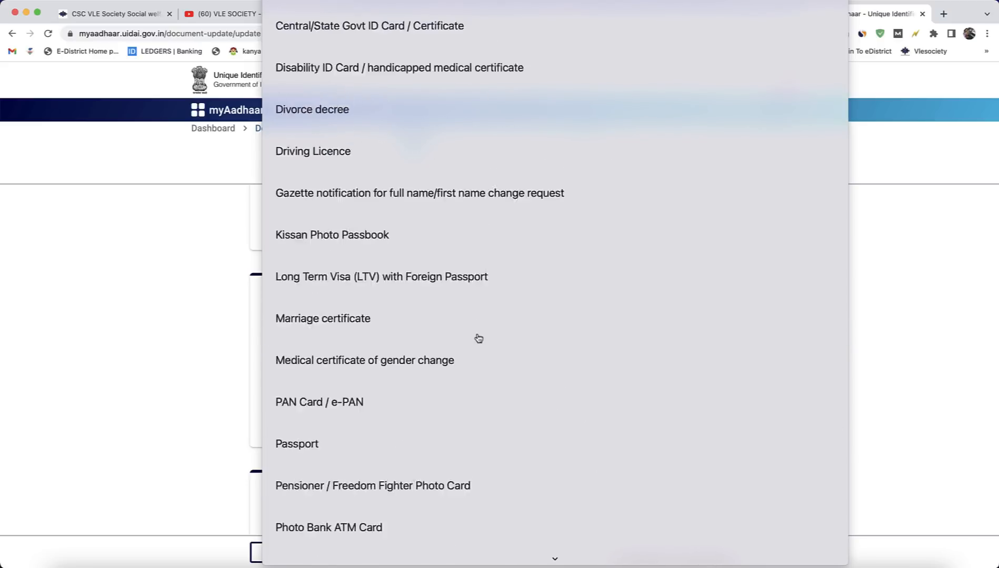
{"action": "scroll", "coordinate": [429, 128], "scroll_direction": "up", "scroll_amount": 6}
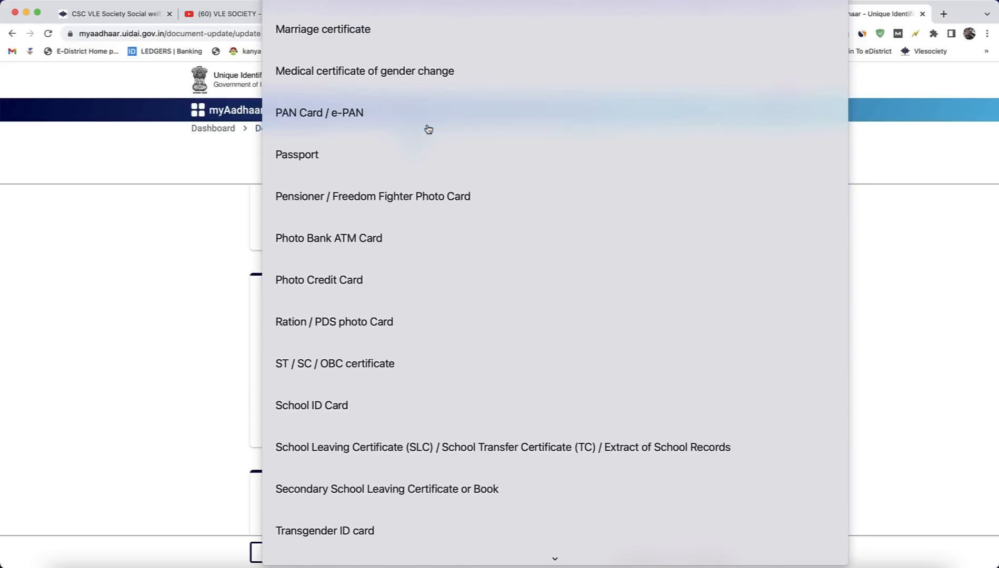
{"action": "left_click", "coordinate": [407, 123]}
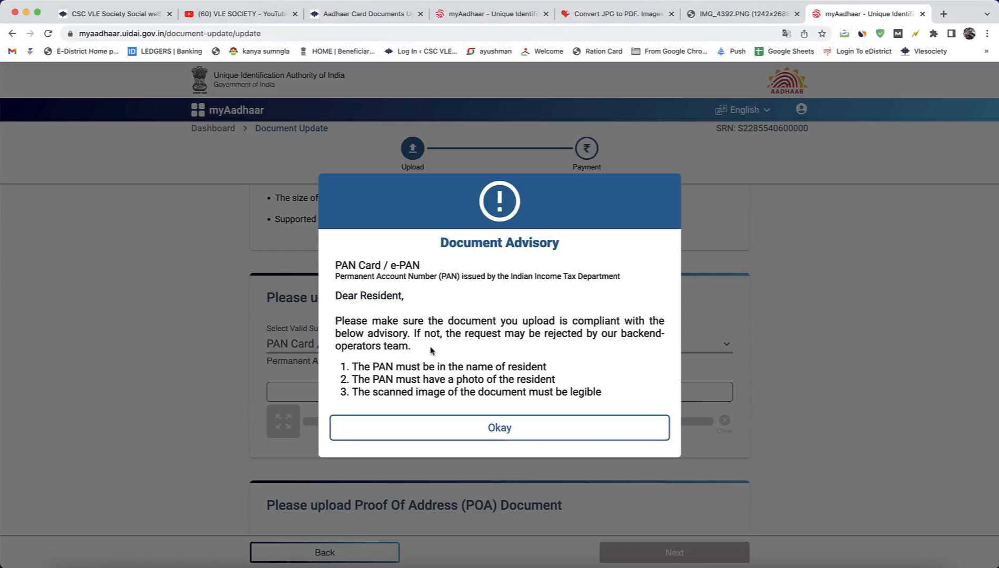
{"action": "left_click", "coordinate": [499, 425]}
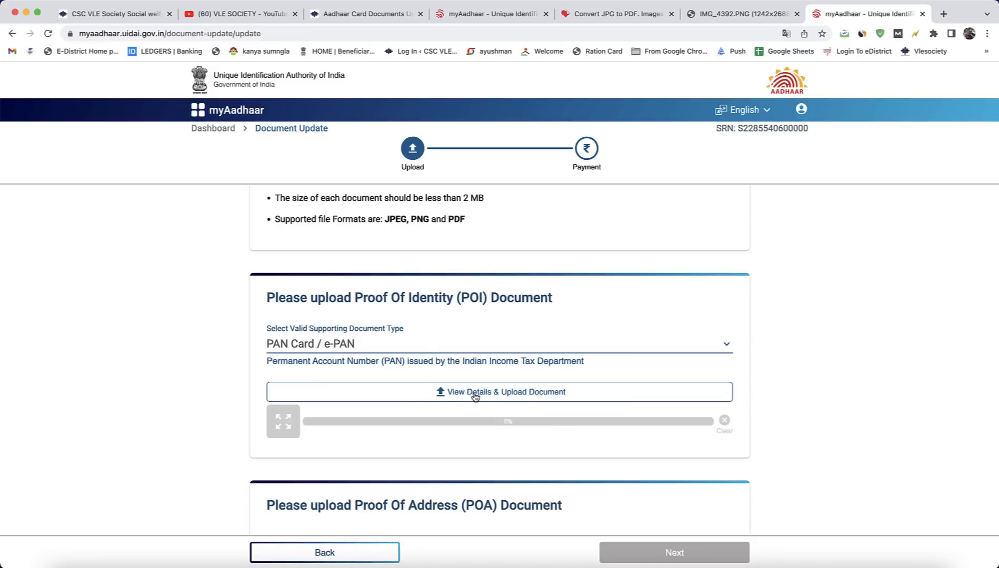
Step: Upload PAN Card.pdf from the Downloads folder as the Proof of Identity document
{"action": "left_click", "coordinate": [514, 398]}
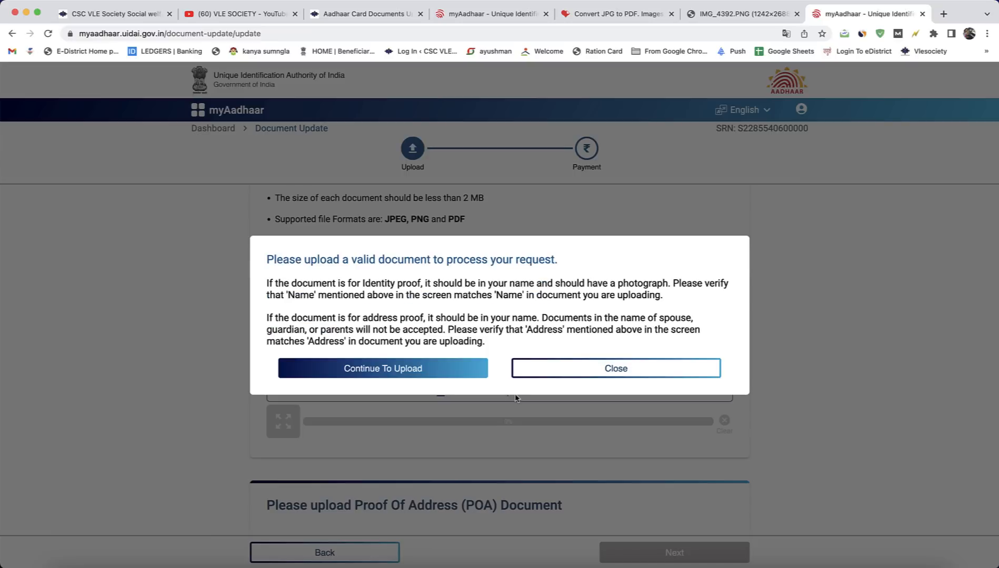
{"action": "left_click", "coordinate": [397, 375]}
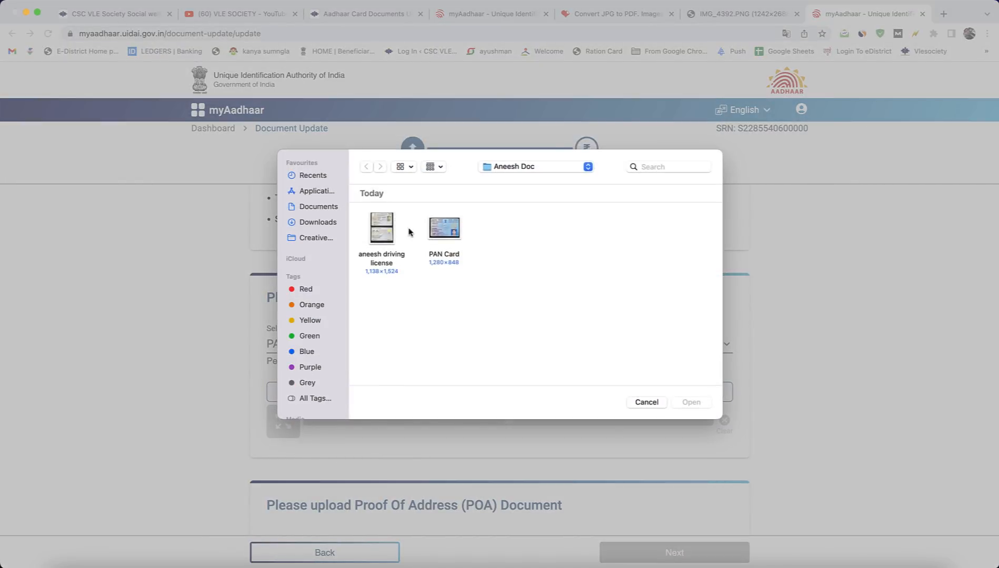
{"action": "left_click", "coordinate": [324, 223]}
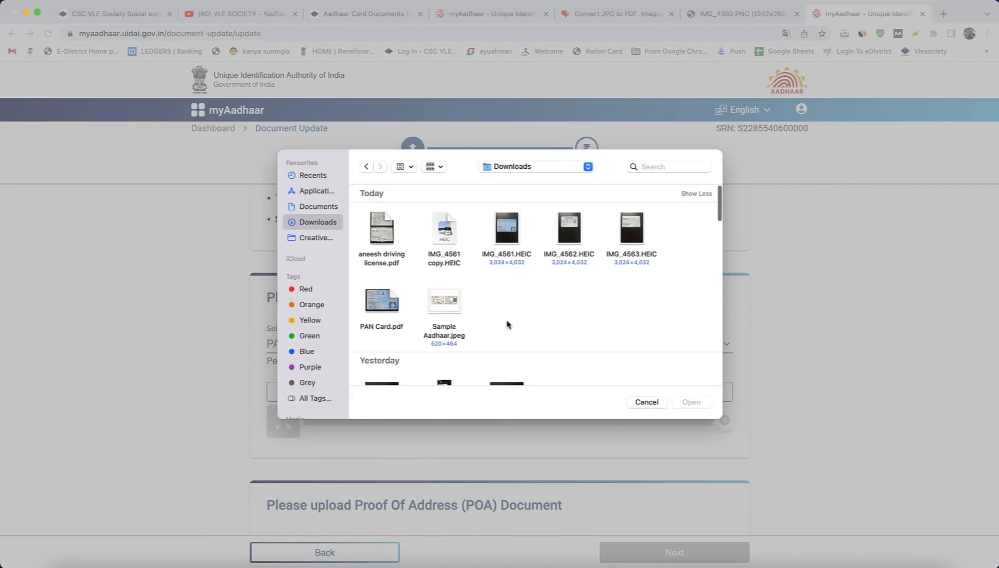
{"action": "left_click", "coordinate": [382, 302]}
{"action": "left_click", "coordinate": [705, 402]}
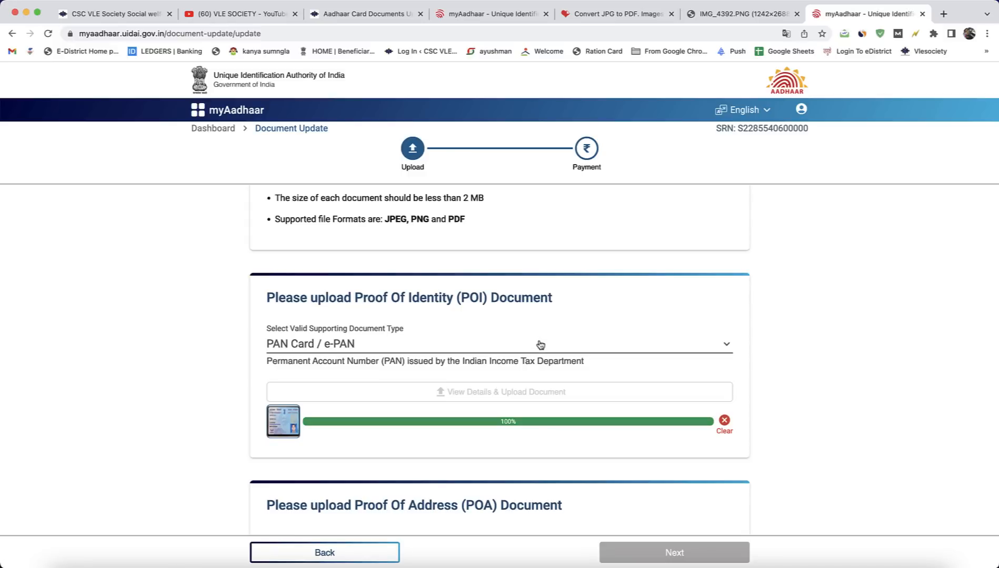
Step: Choose Driving Licence as the Proof of Address document type and accept its document advisory
{"action": "scroll", "coordinate": [540, 344], "scroll_direction": "down", "scroll_amount": 4}
{"action": "left_click", "coordinate": [372, 363]}
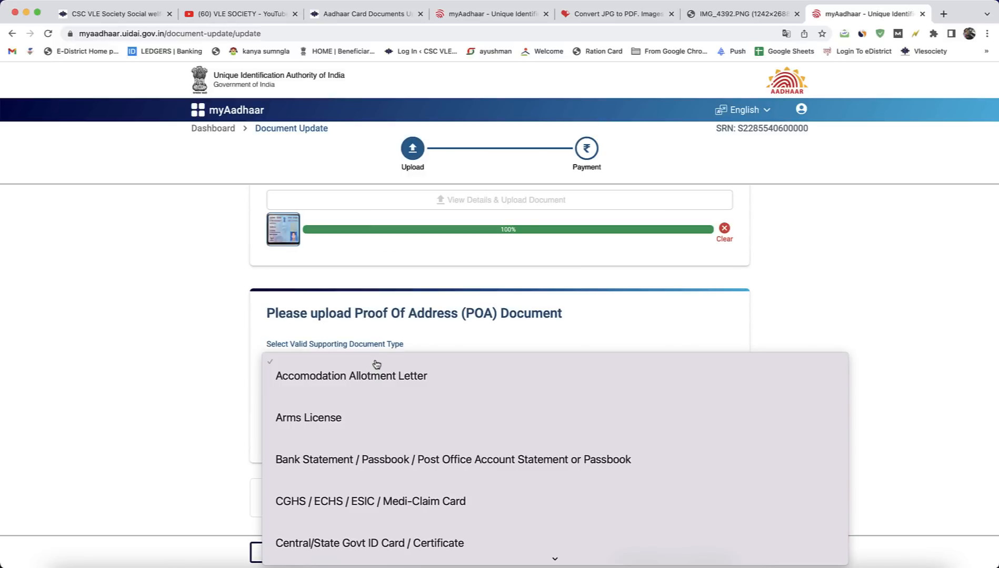
{"action": "scroll", "coordinate": [536, 396], "scroll_direction": "down", "scroll_amount": 3}
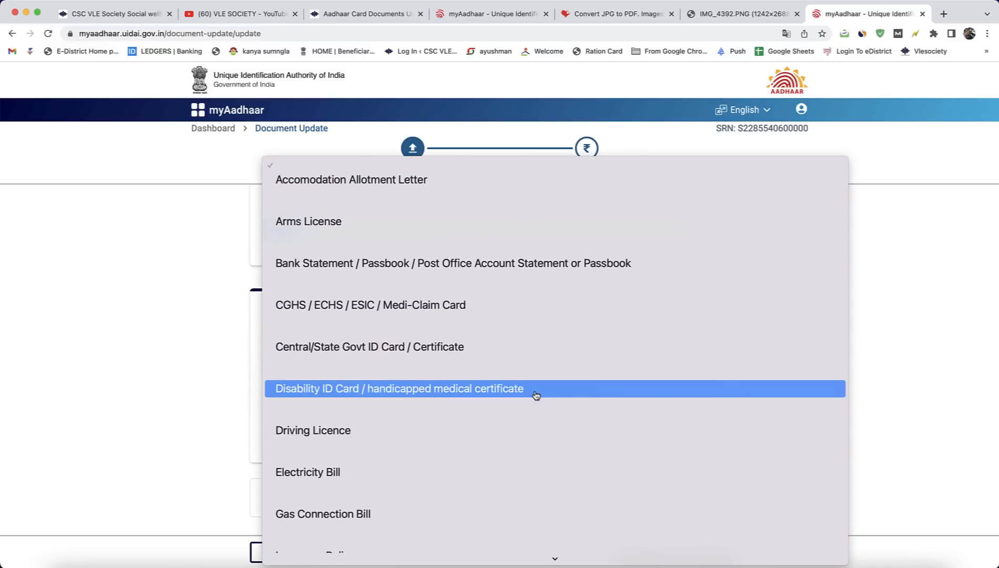
{"action": "scroll", "coordinate": [536, 396], "scroll_direction": "down", "scroll_amount": 3}
{"action": "scroll", "coordinate": [535, 396], "scroll_direction": "down", "scroll_amount": 14}
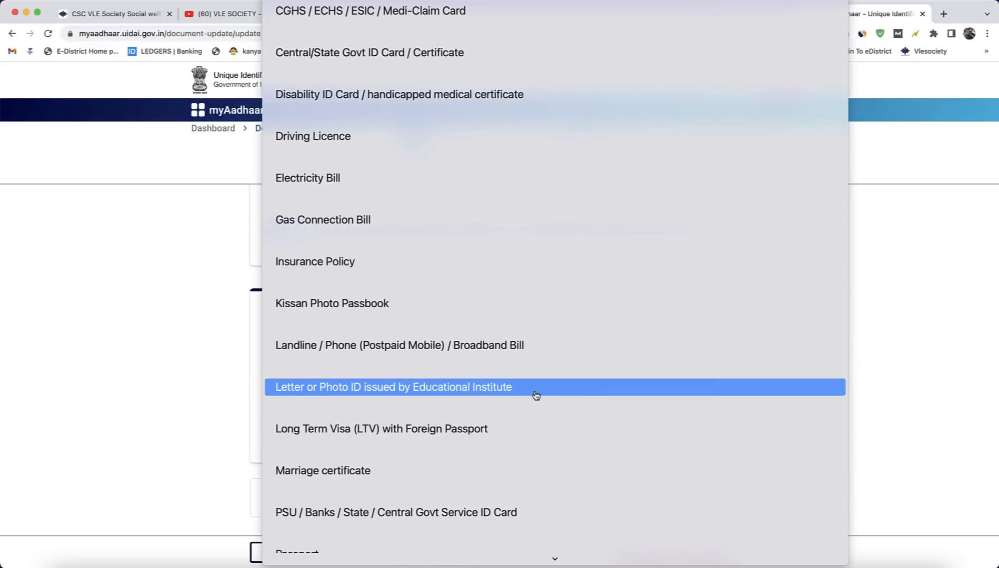
{"action": "scroll", "coordinate": [536, 396], "scroll_direction": "down", "scroll_amount": 5}
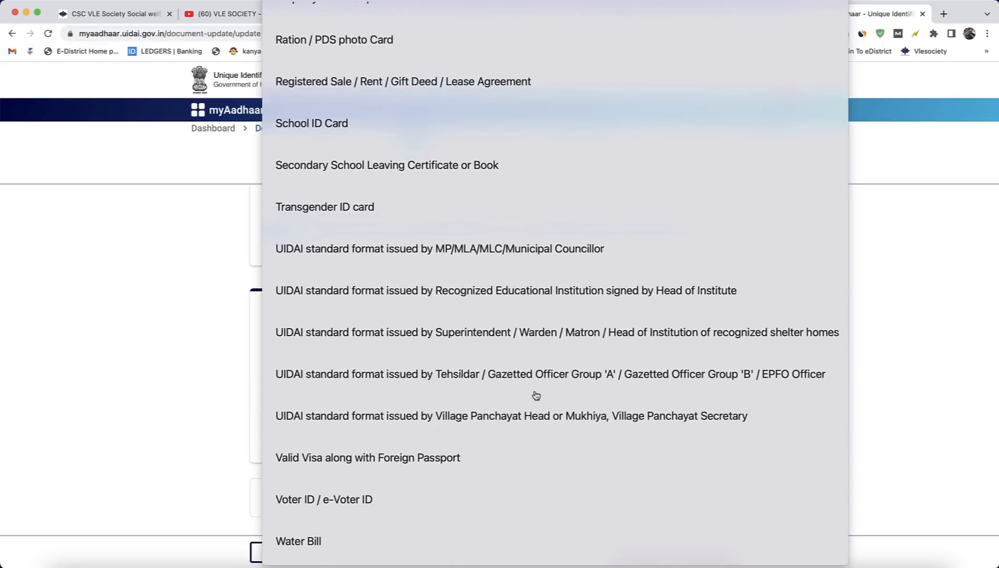
{"action": "scroll", "coordinate": [536, 395], "scroll_direction": "up", "scroll_amount": 20}
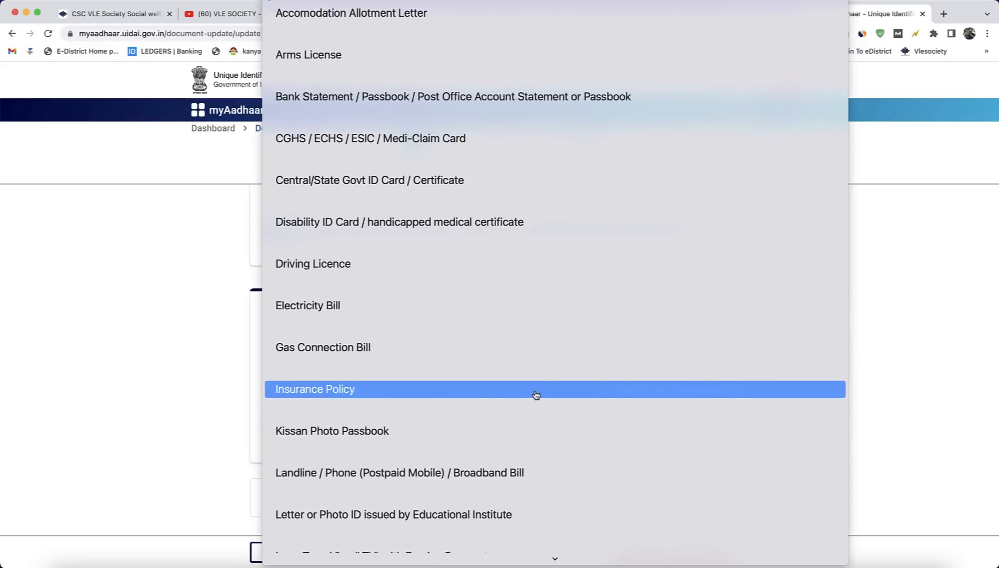
{"action": "left_click", "coordinate": [441, 277]}
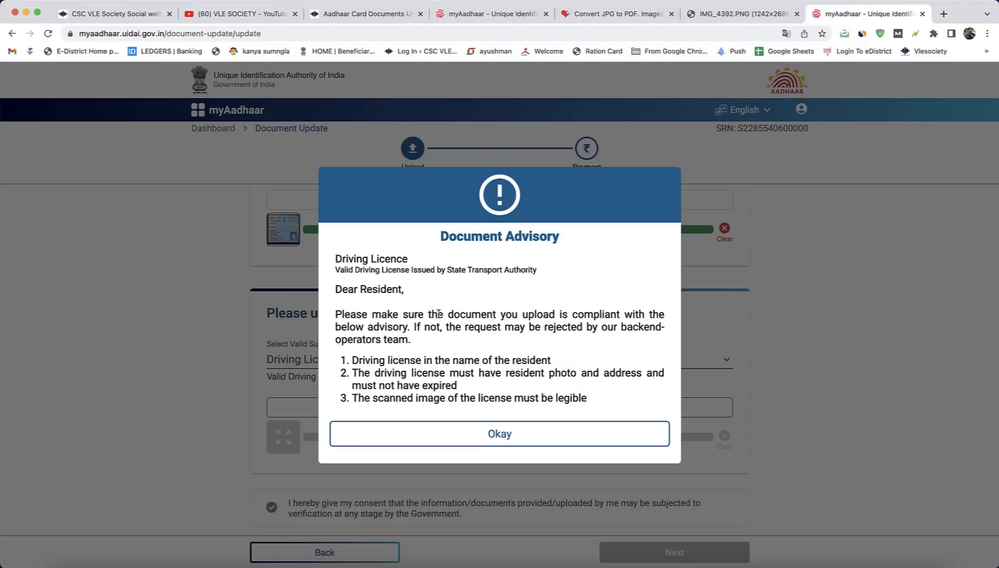
{"action": "left_click", "coordinate": [512, 441]}
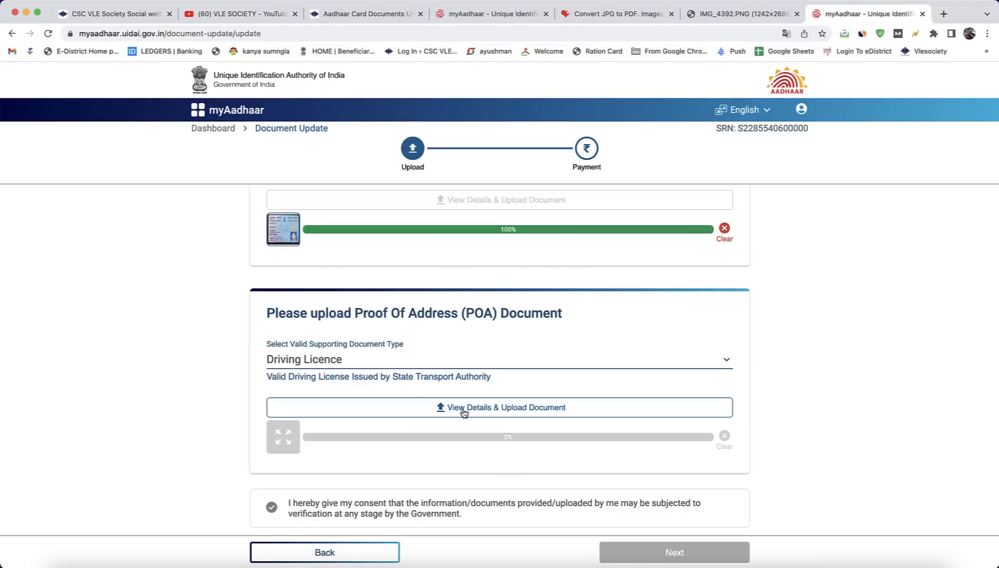
Step: Upload the driving license PDF from the Downloads folder as the Proof of Address document
{"action": "left_click", "coordinate": [463, 413]}
{"action": "left_click", "coordinate": [429, 371]}
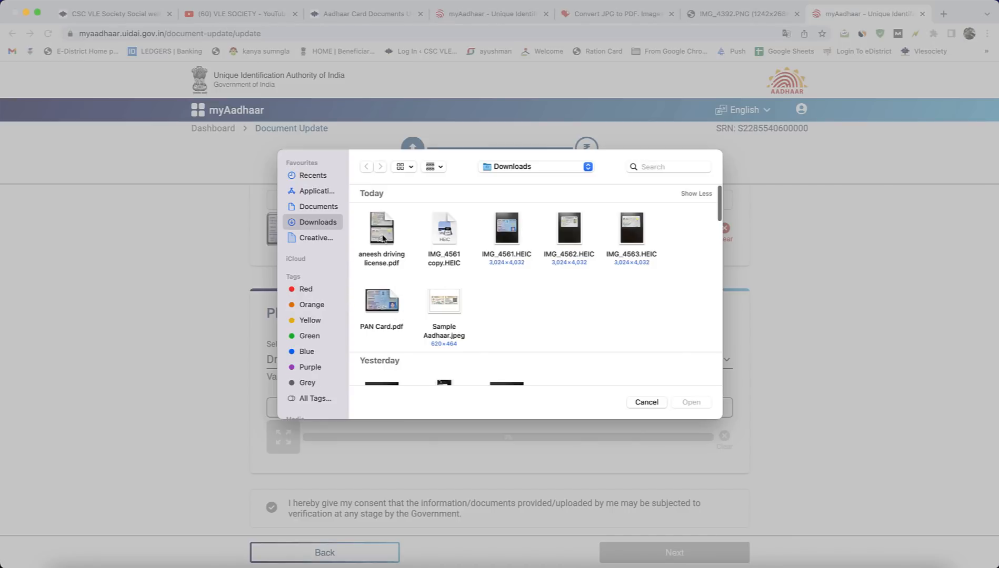
{"action": "left_click", "coordinate": [382, 238]}
{"action": "key", "text": "Return"}
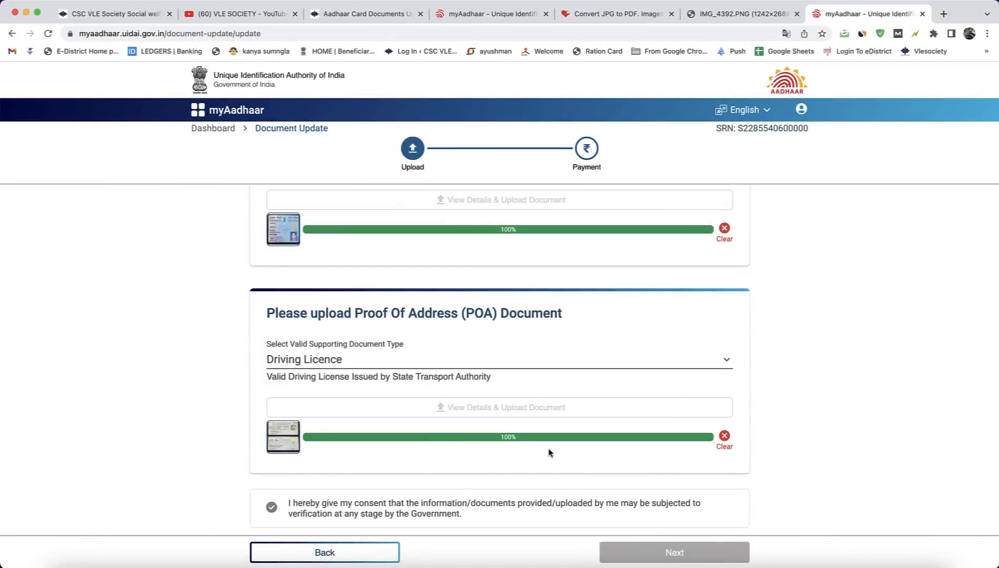
Step: Give consent to verification of the uploaded documents and submit them, confirming that their demographic details match Aadhaar
{"action": "left_click", "coordinate": [519, 514]}
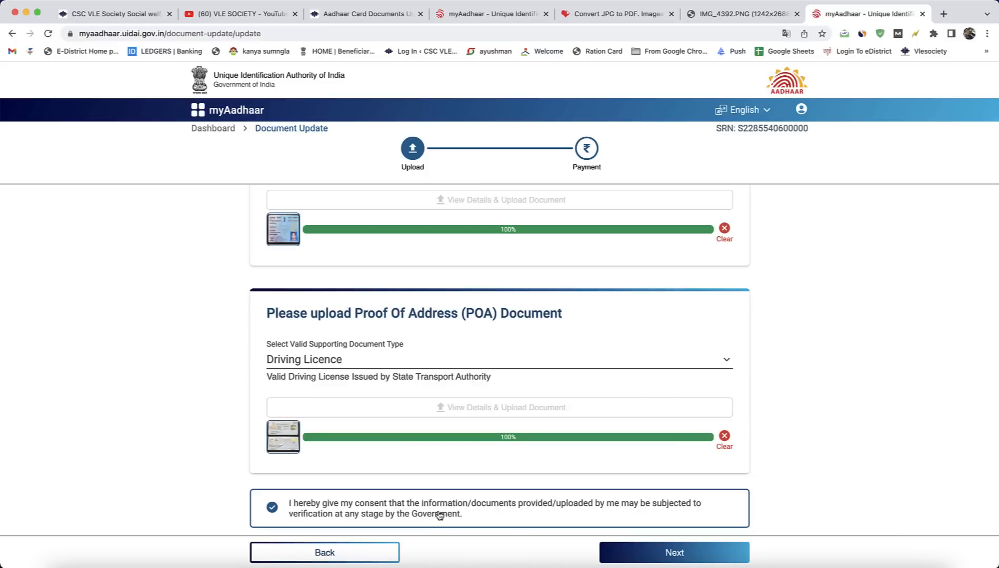
{"action": "left_click", "coordinate": [652, 553]}
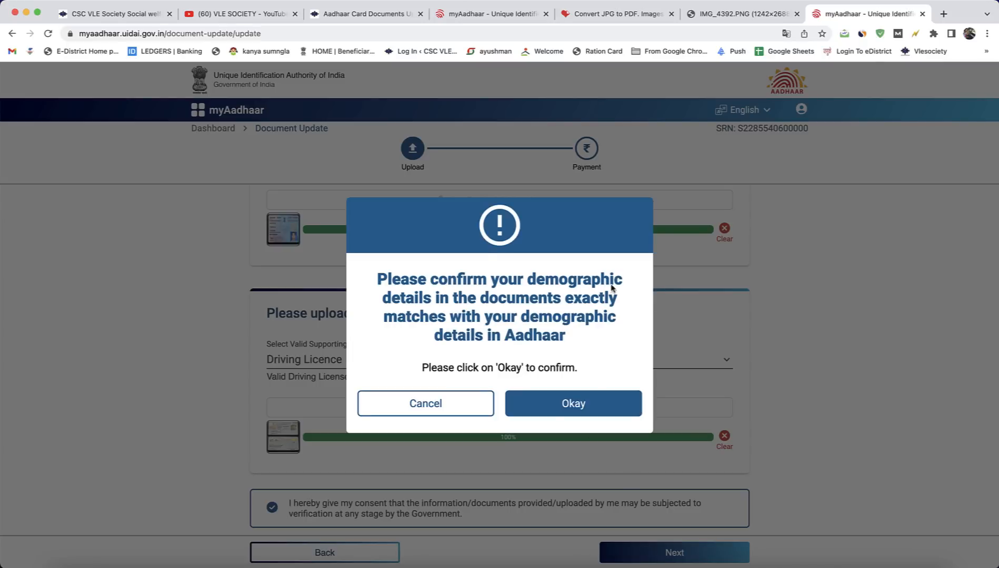
{"action": "scroll", "coordinate": [516, 307], "scroll_direction": "down", "scroll_amount": 1}
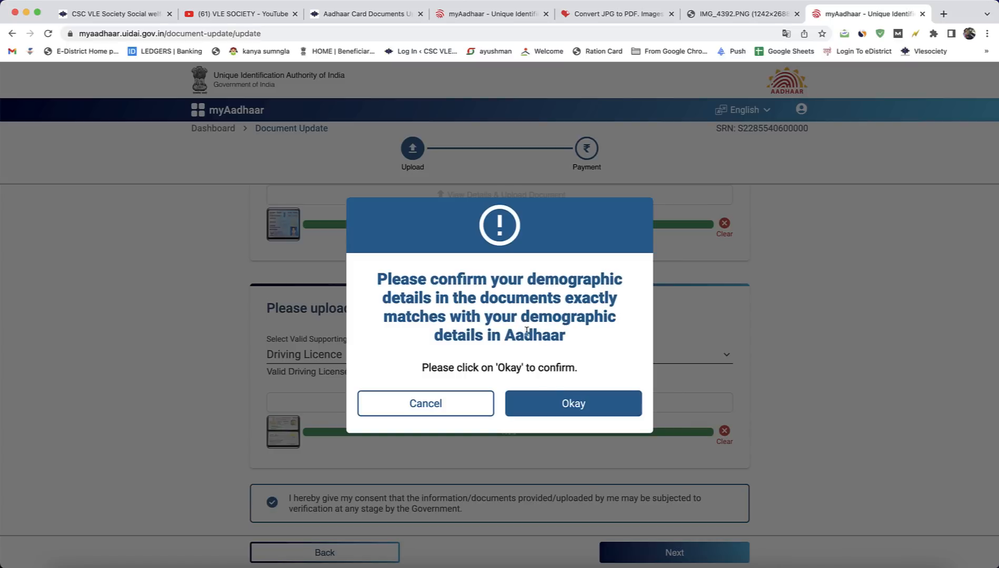
{"action": "left_click", "coordinate": [569, 403]}
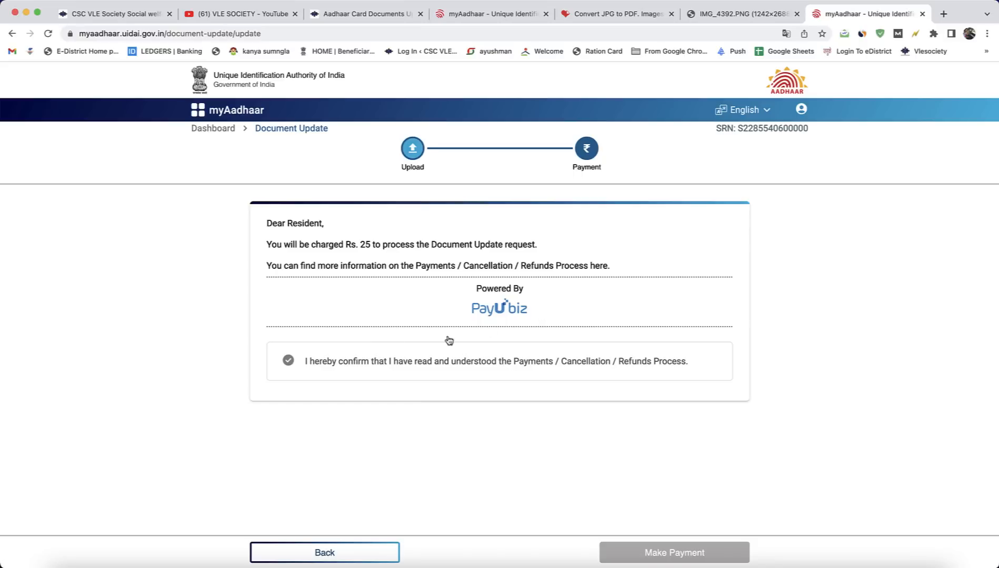
Step: Pay the Rs. 25 Document Update charge through Paytm, accepting the payment and refund terms, and download the acknowledgement slip
{"action": "left_click", "coordinate": [288, 363]}
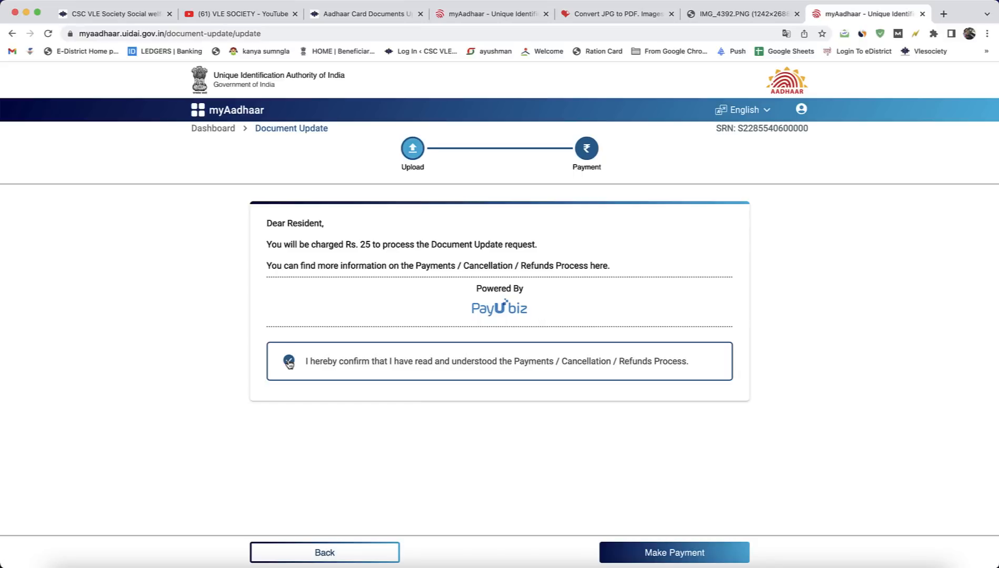
{"action": "left_click", "coordinate": [679, 557]}
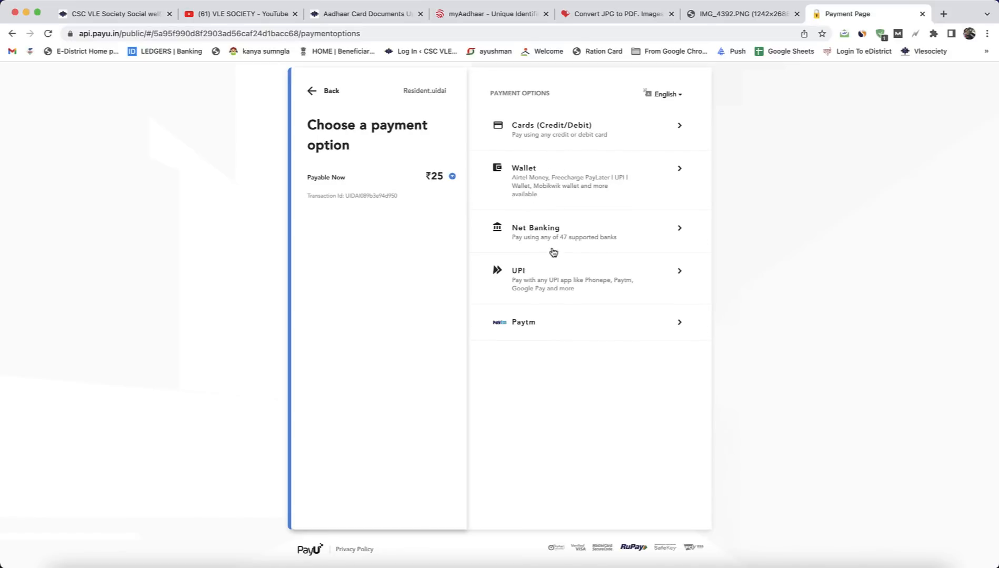
{"action": "left_click", "coordinate": [564, 326]}
{"action": "left_click", "coordinate": [576, 353]}
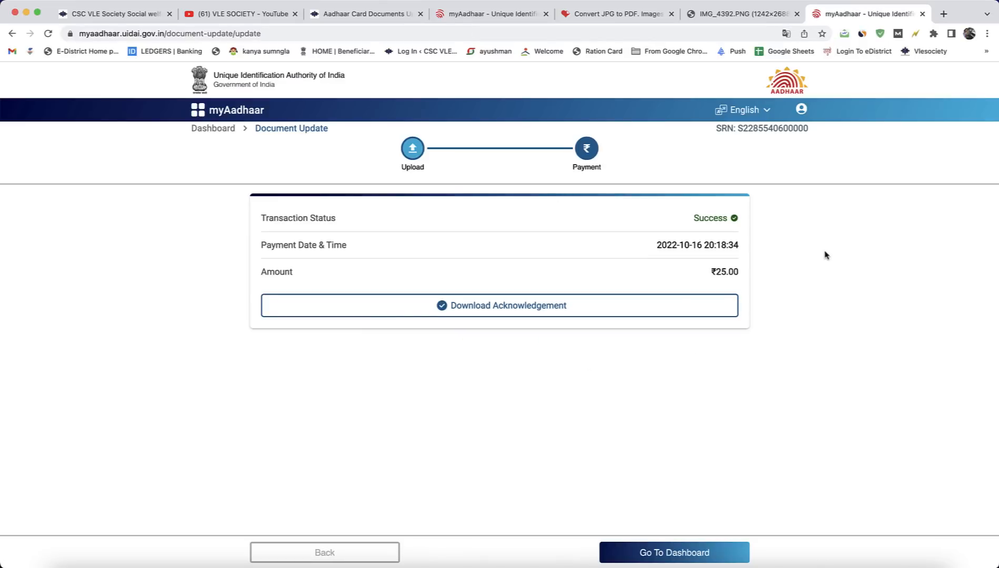
{"action": "left_click", "coordinate": [509, 311]}
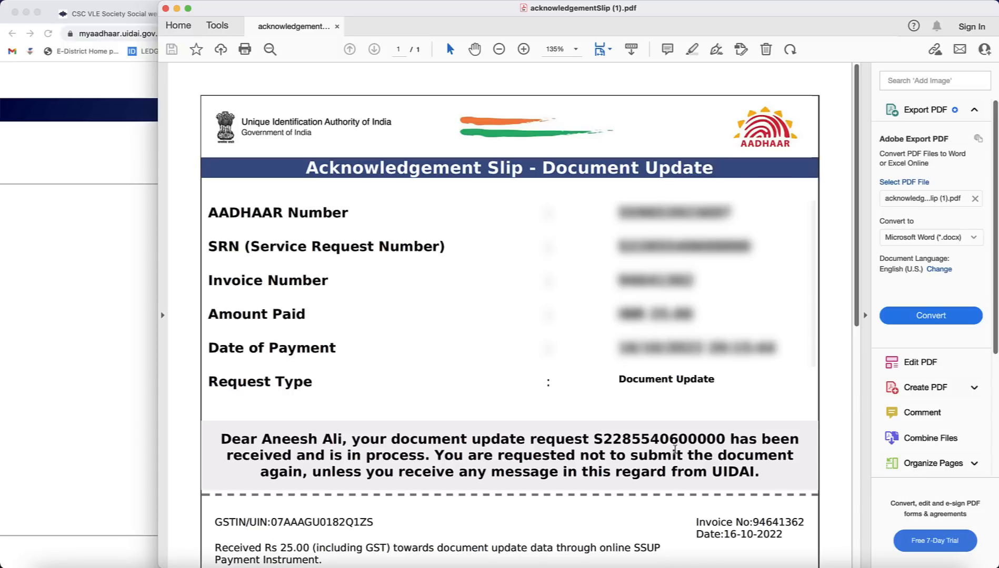
Step: Switch from the acknowledgement slip back to the browser and examine the VLE SOCIETY YouTube channel and the vlesociety.com Aadhaar documents update article
{"action": "left_click", "coordinate": [18, 135]}
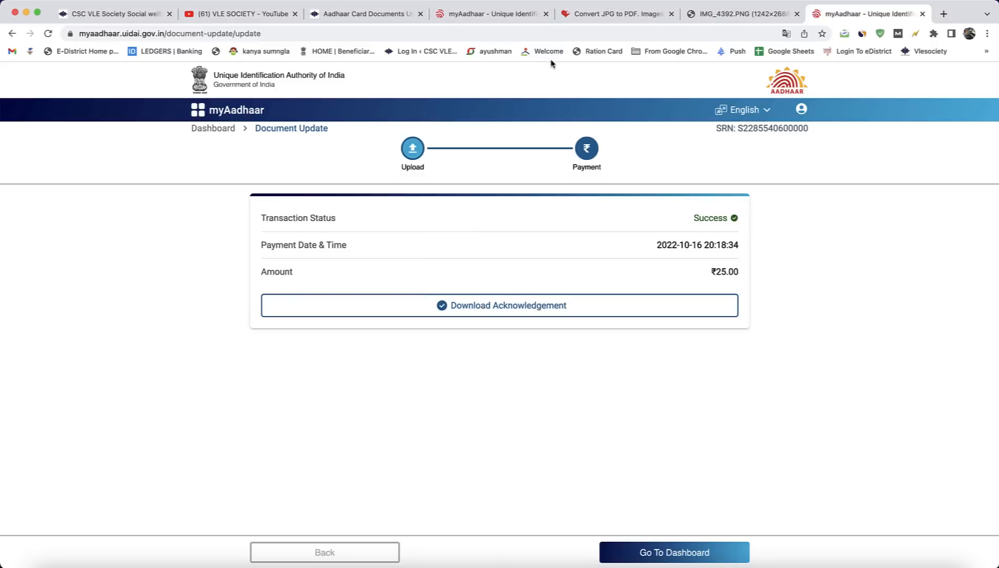
{"action": "left_click", "coordinate": [253, 15]}
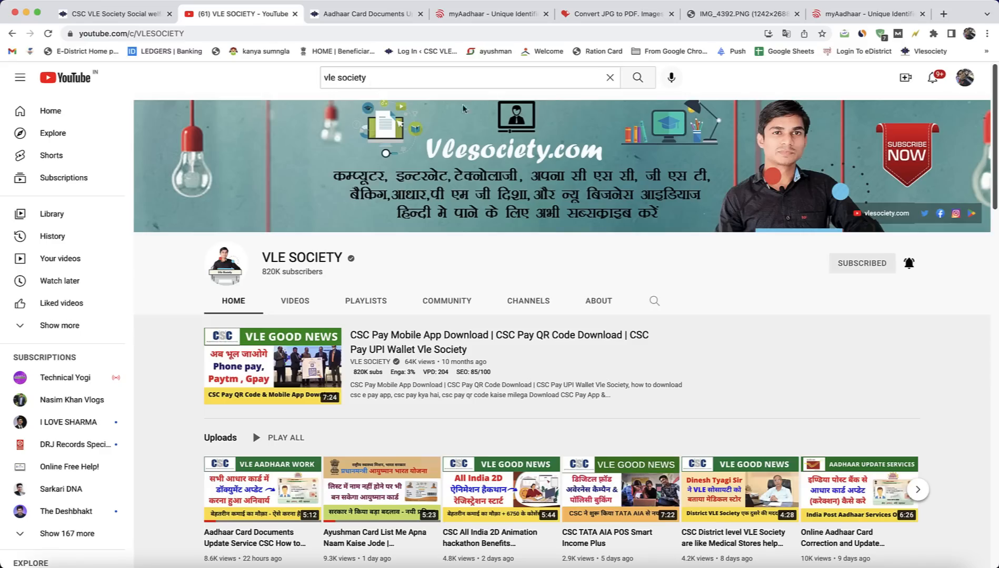
{"action": "left_click", "coordinate": [352, 15]}
{"action": "scroll", "coordinate": [605, 326], "scroll_direction": "up", "scroll_amount": 15}
{"action": "scroll", "coordinate": [608, 323], "scroll_direction": "up", "scroll_amount": 10}
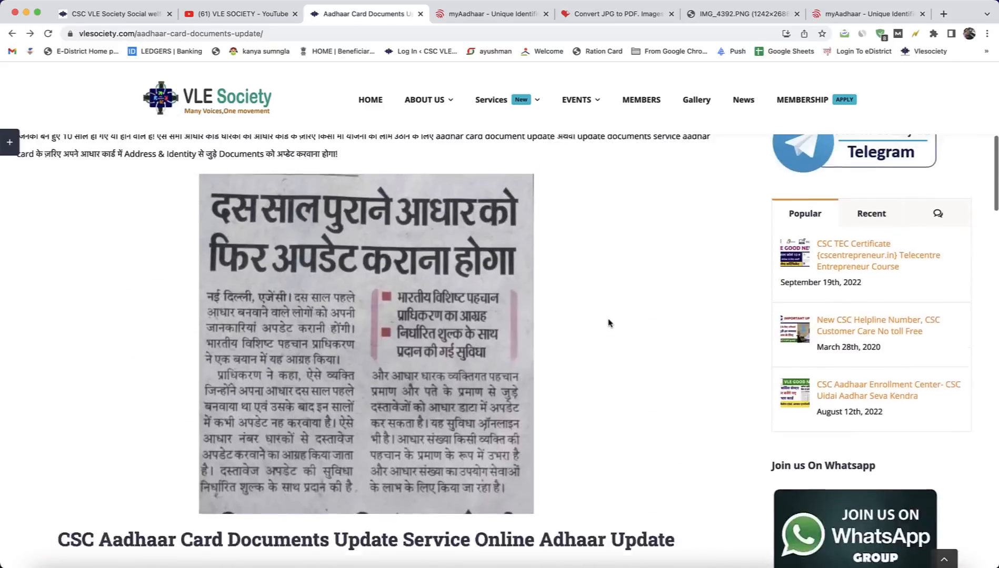
{"action": "scroll", "coordinate": [608, 323], "scroll_direction": "up", "scroll_amount": 8}
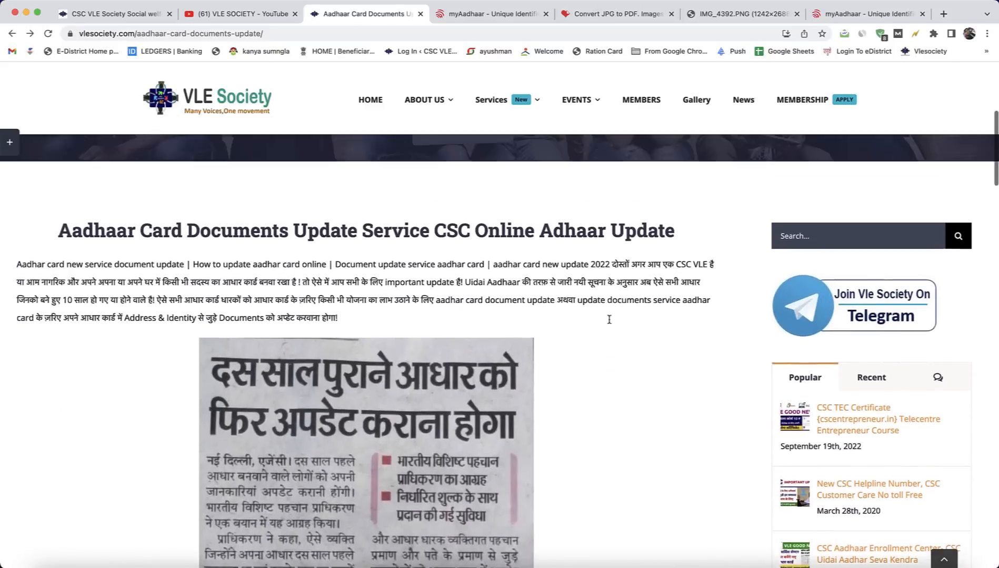
{"action": "scroll", "coordinate": [347, 244], "scroll_direction": "down", "scroll_amount": 15}
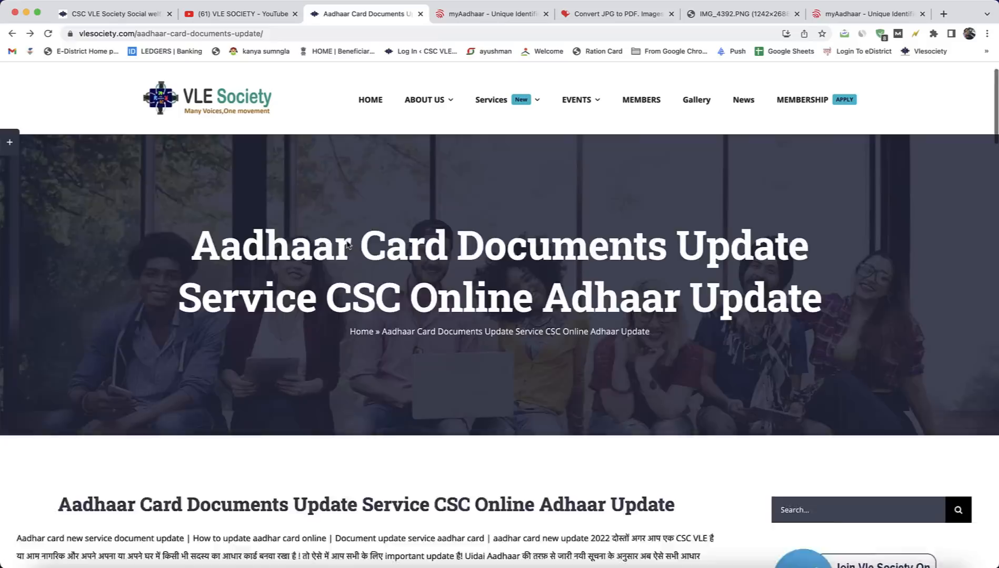
{"action": "scroll", "coordinate": [347, 245], "scroll_direction": "up", "scroll_amount": 3}
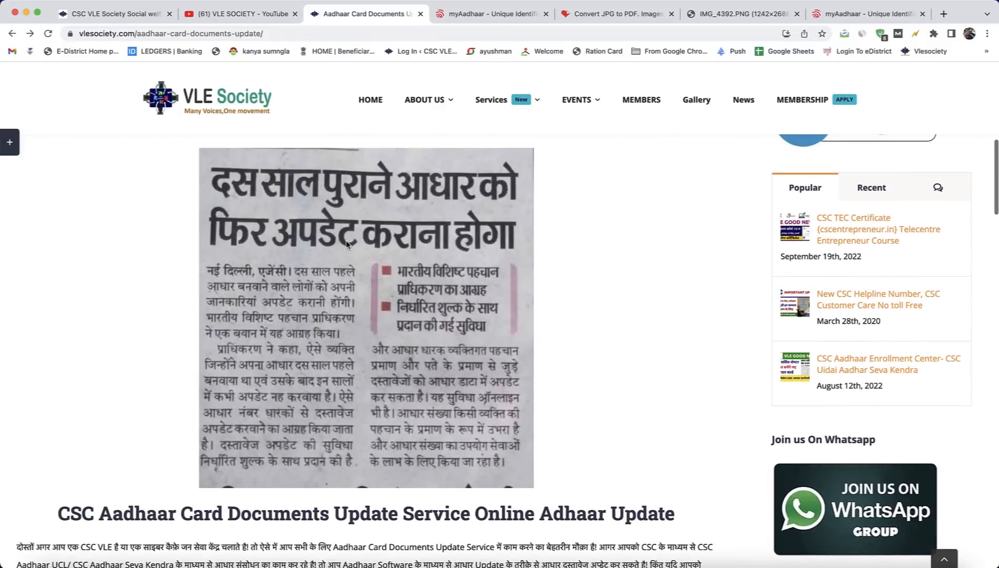
{"action": "left_click", "coordinate": [221, 14]}
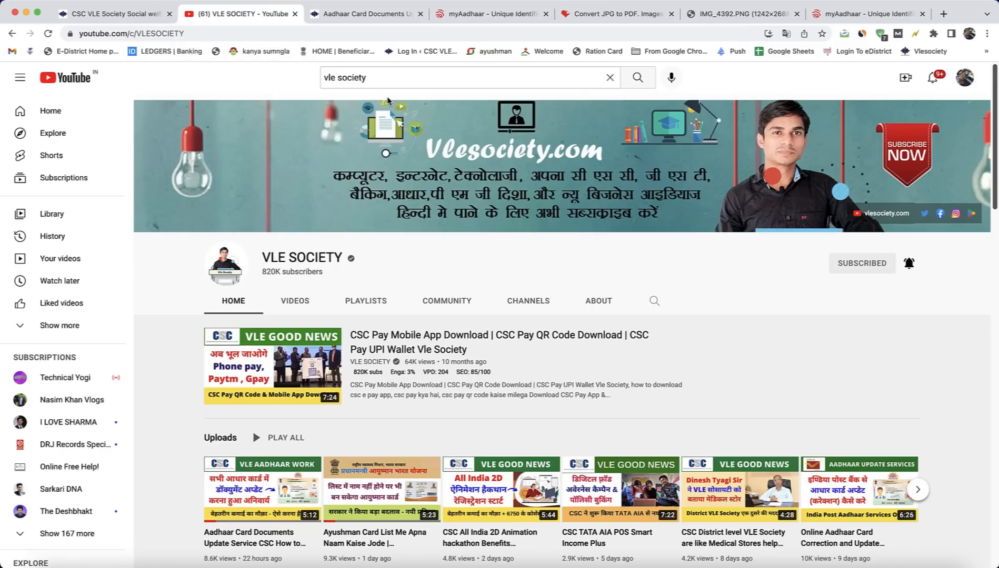